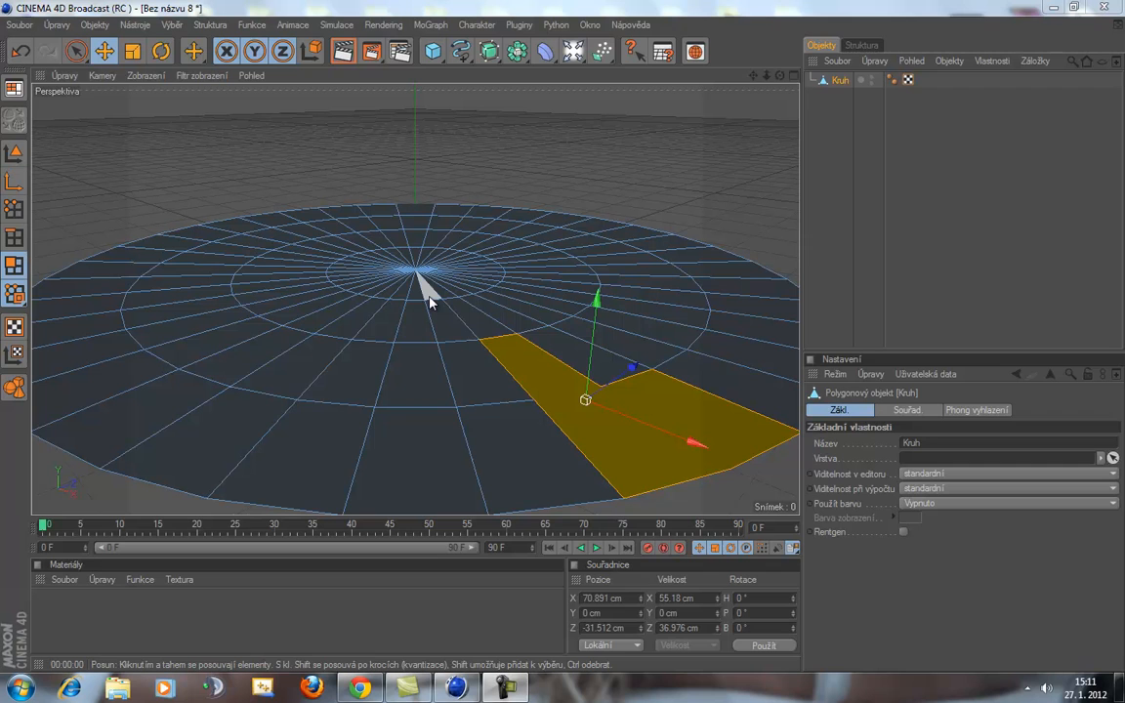
- Select individual polygons of the disc, from a small one near its centre to the large irregular N-gon near its edge
{"action": "left_click", "coordinate": [428, 296]}
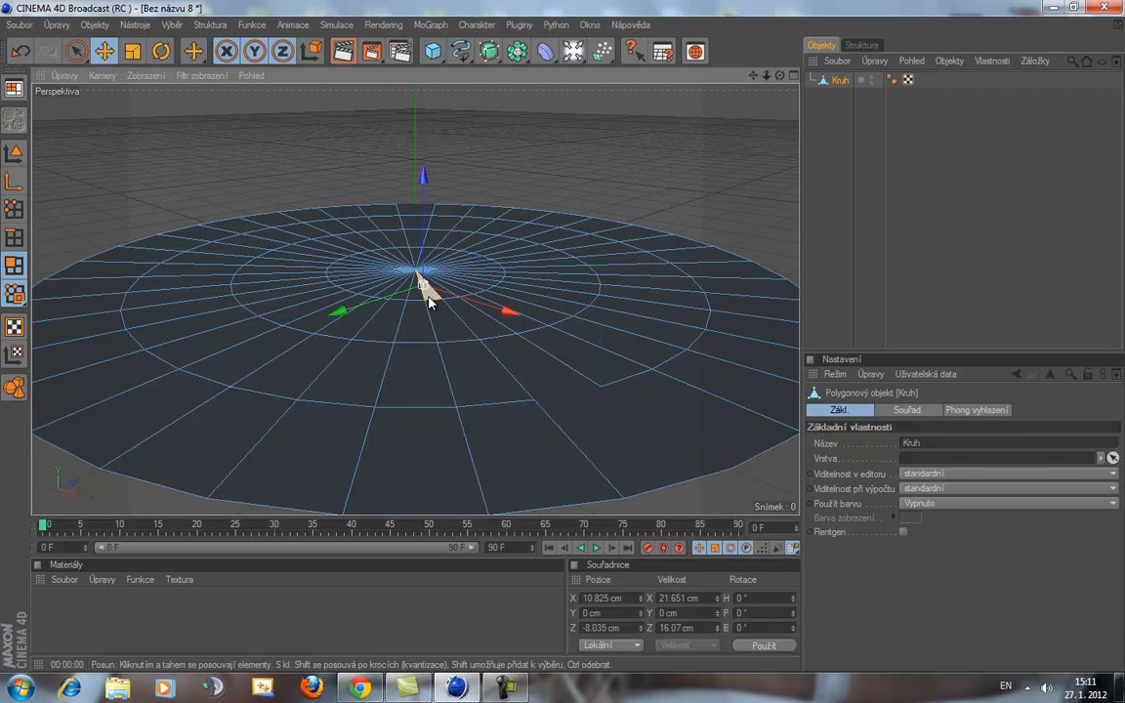
{"action": "left_click_drag", "start_coordinate": [453, 337], "coordinate": [543, 384]}
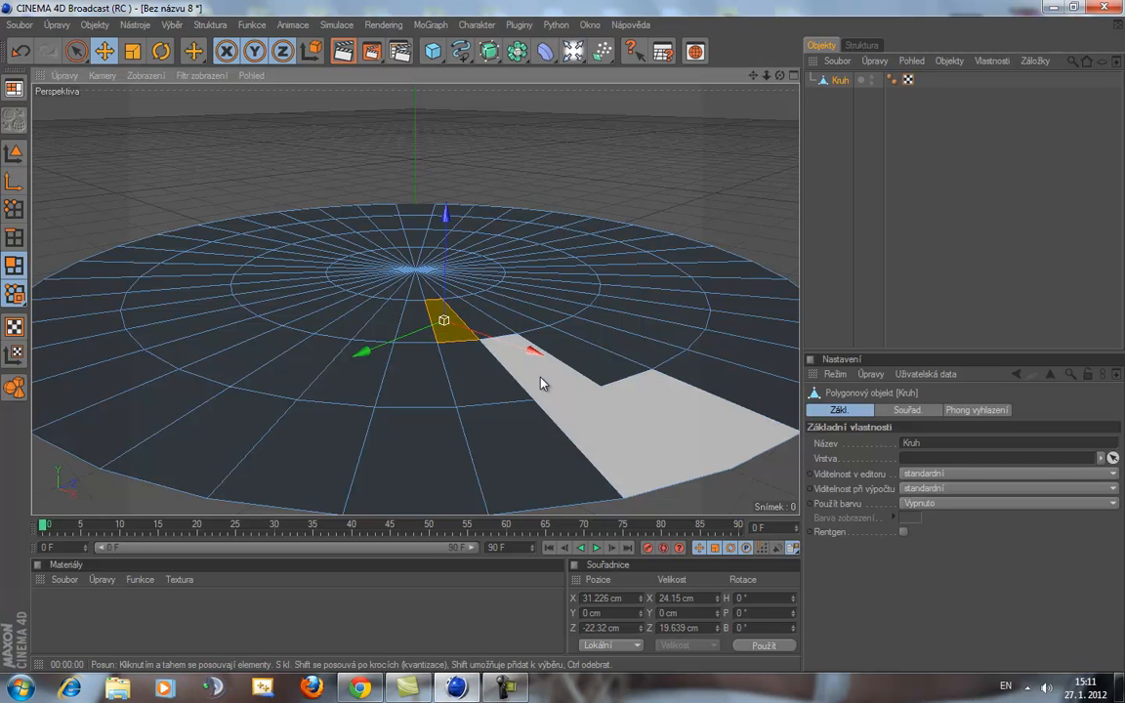
{"action": "left_click", "coordinate": [541, 379]}
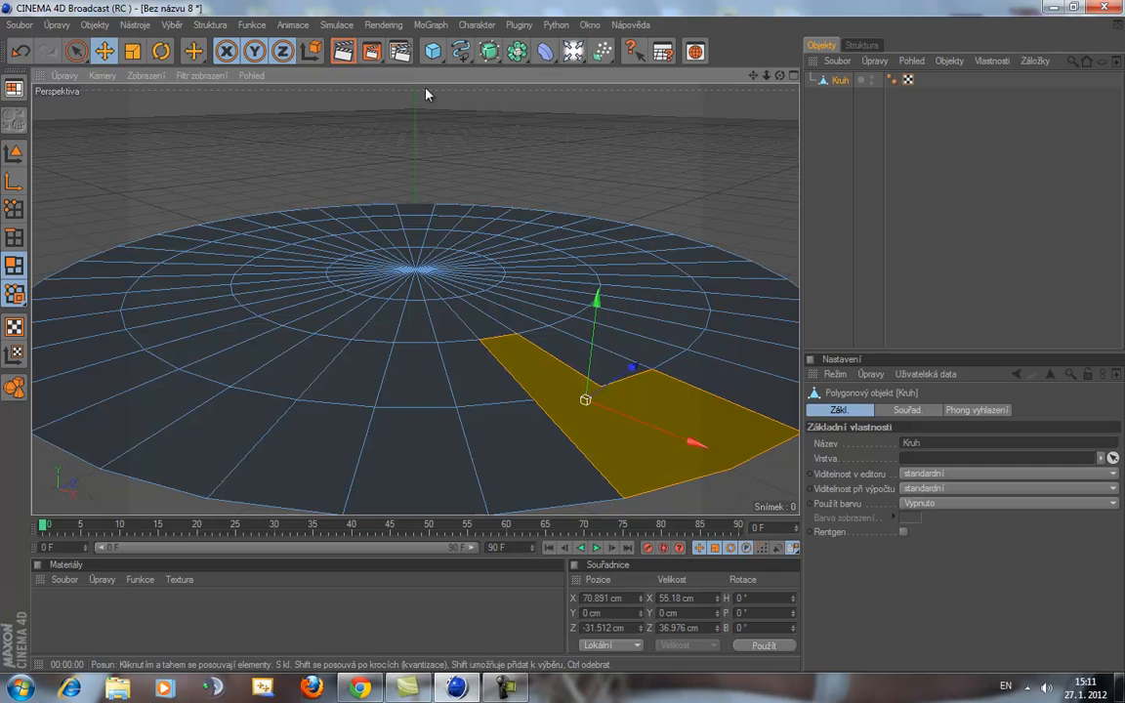
- Add an empty polygon object to the scene and delete the disc object Kruh
{"action": "left_click", "coordinate": [432, 51]}
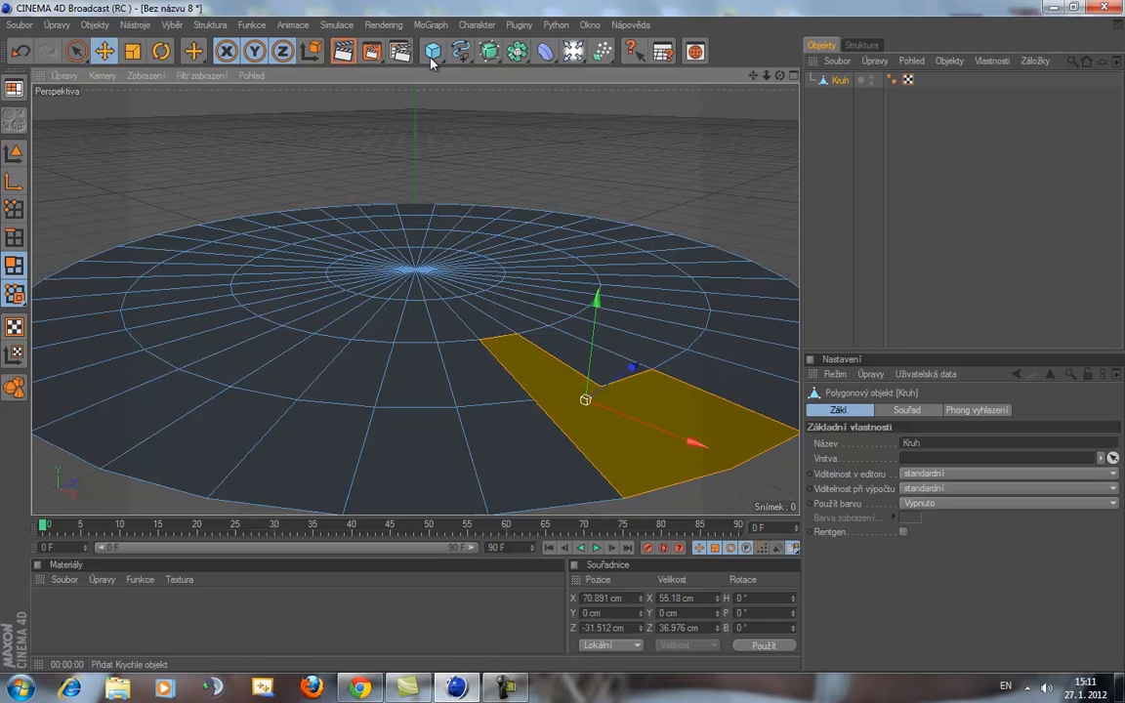
{"action": "left_click", "coordinate": [88, 26]}
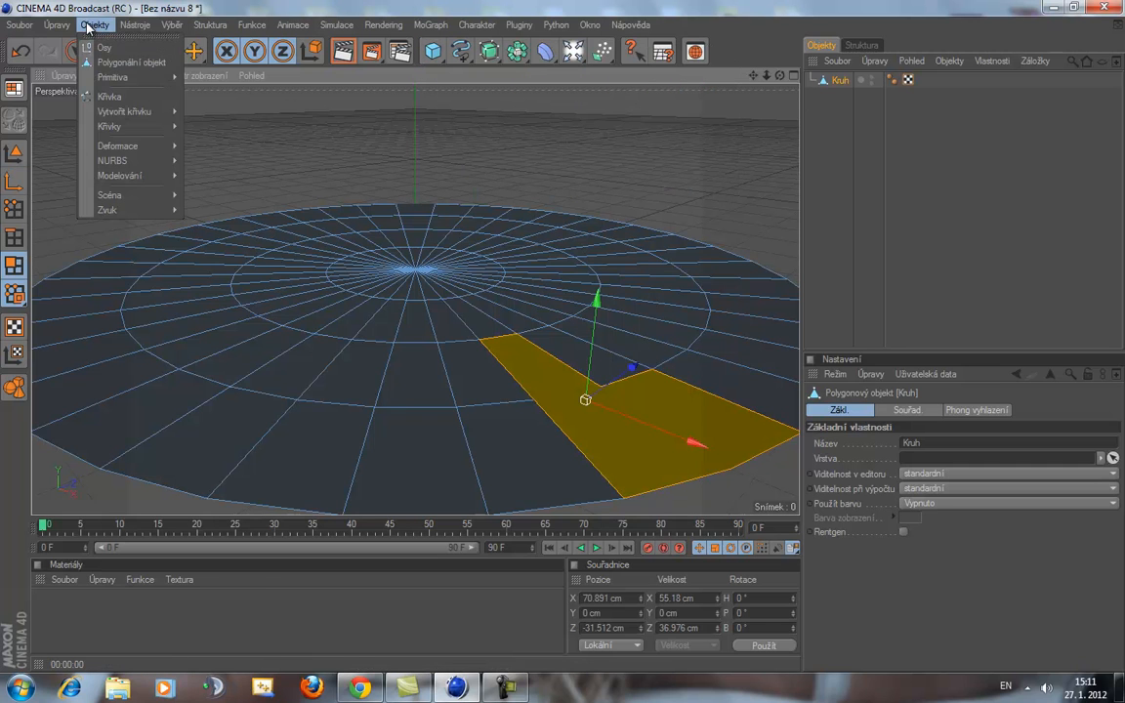
{"action": "left_click", "coordinate": [117, 64]}
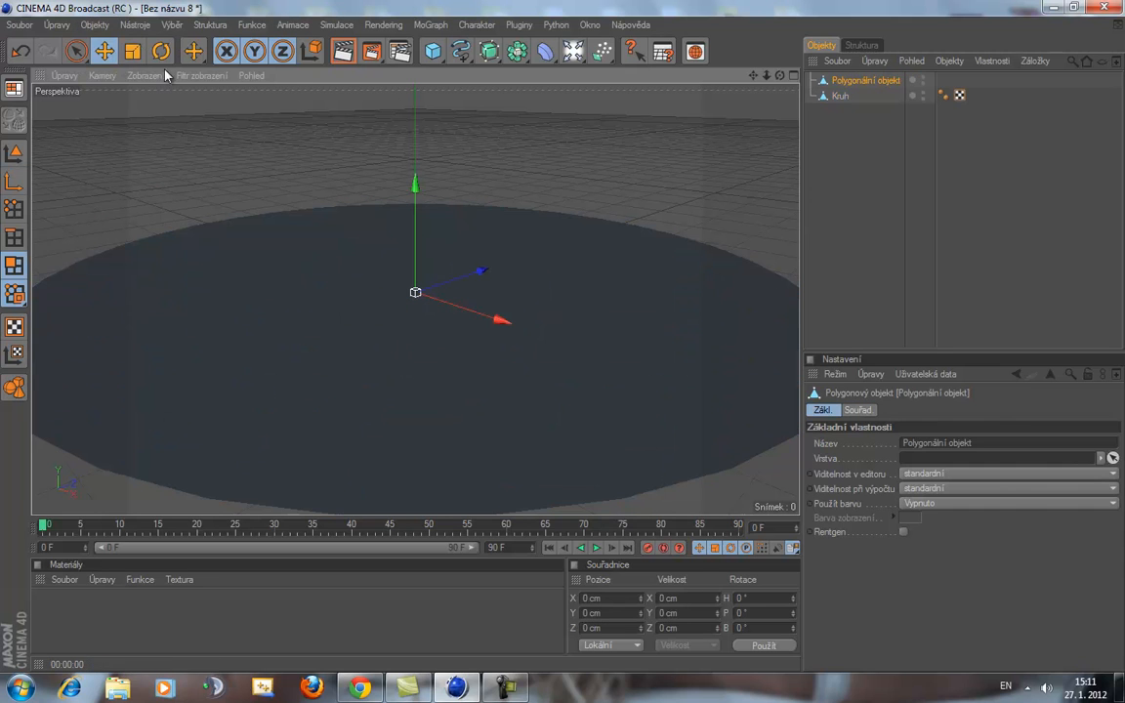
{"action": "left_click", "coordinate": [840, 97]}
{"action": "key", "text": "Delete"}
{"action": "left_click", "coordinate": [864, 83]}
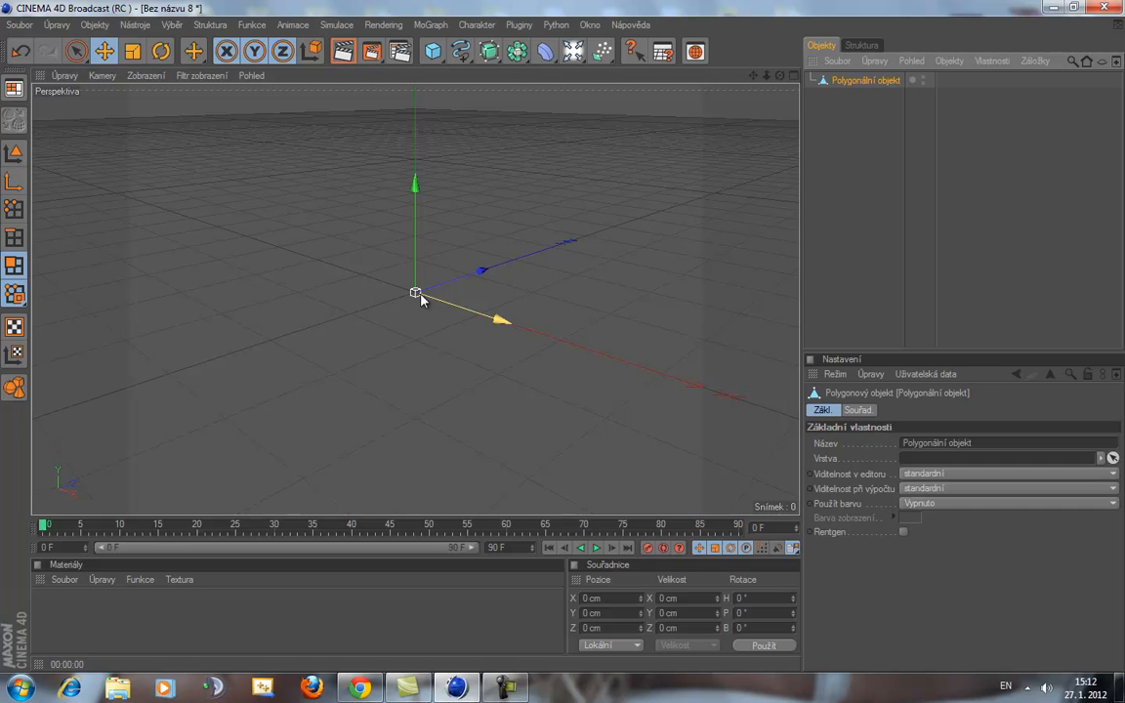
- Draw a closed five-point polygon around the scene origin in the polygon object with Create Polygon (Vytvořit polygon)
{"action": "right_click", "coordinate": [558, 195]}
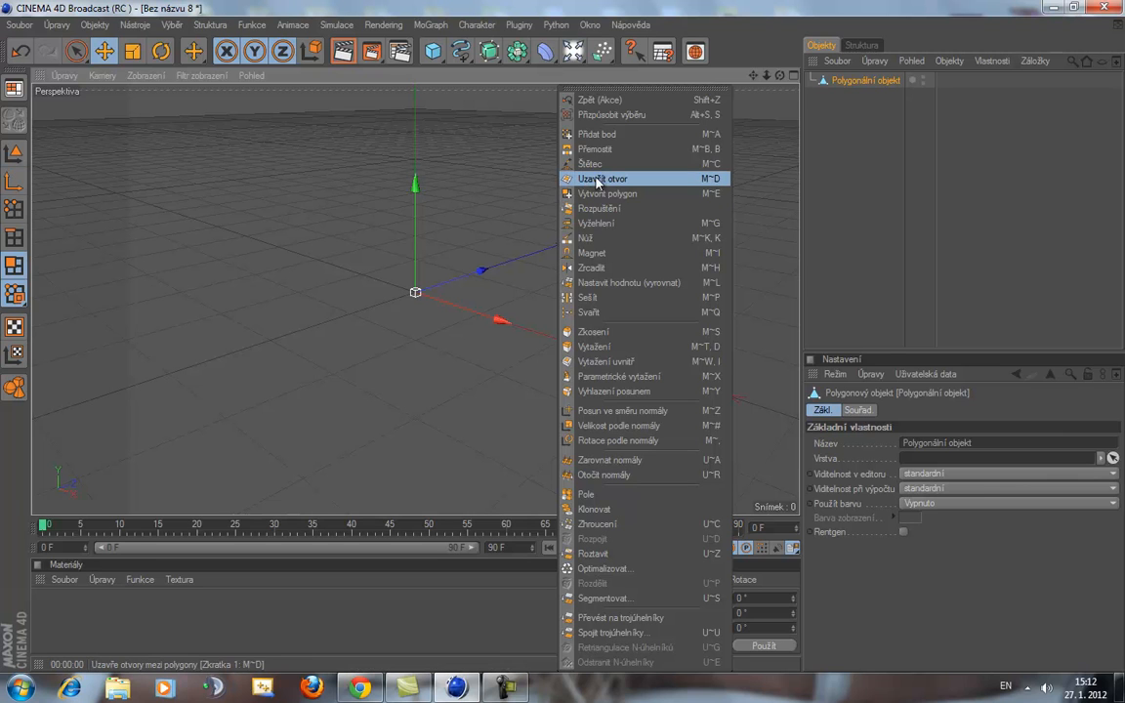
{"action": "left_click", "coordinate": [608, 194]}
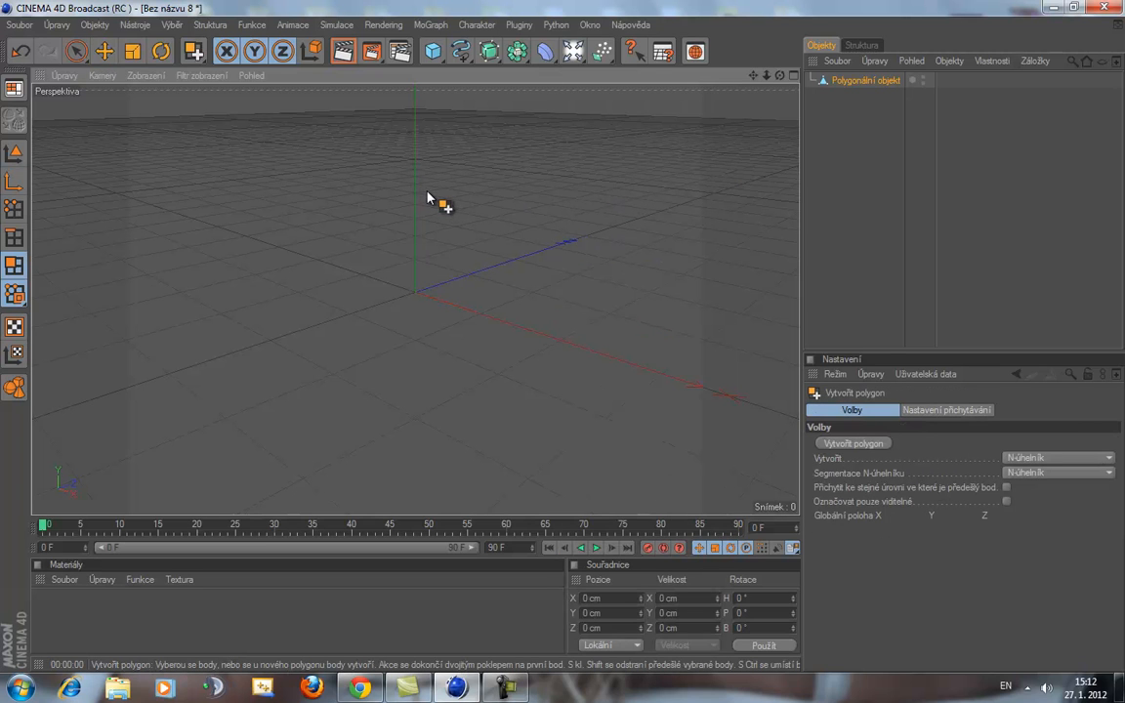
{"action": "left_click", "coordinate": [428, 192]}
{"action": "left_click", "coordinate": [614, 237]}
{"action": "left_click", "coordinate": [614, 408]}
{"action": "left_click", "coordinate": [340, 415]}
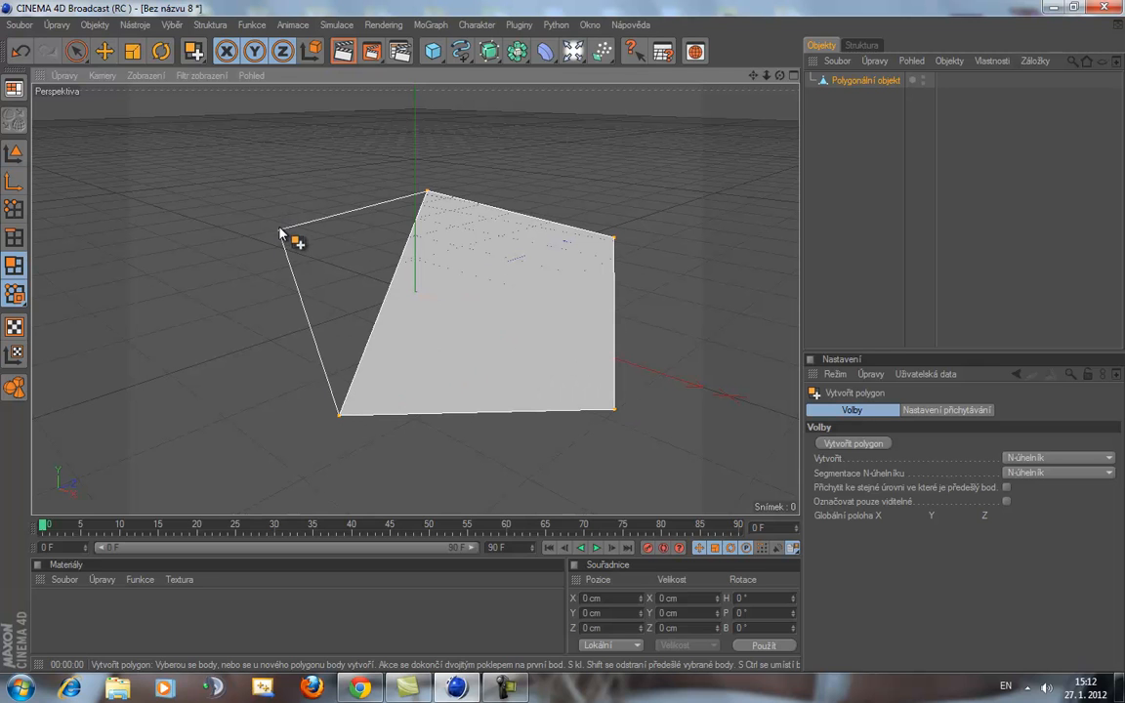
{"action": "left_click", "coordinate": [296, 213]}
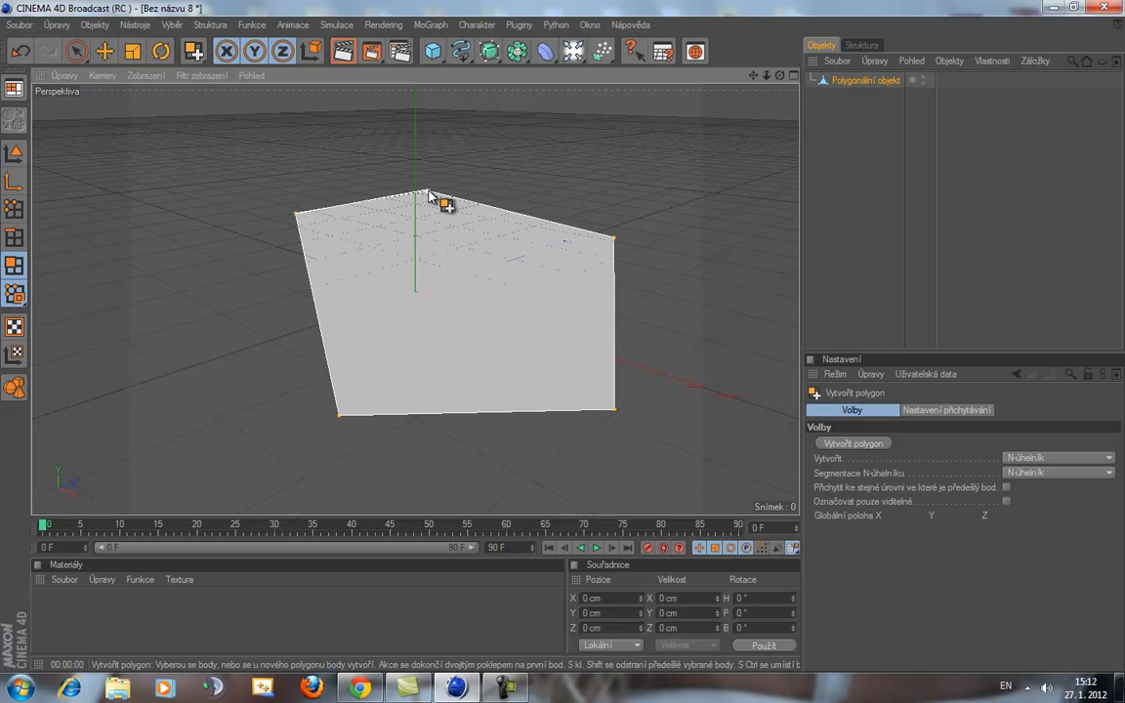
{"action": "left_click", "coordinate": [429, 192]}
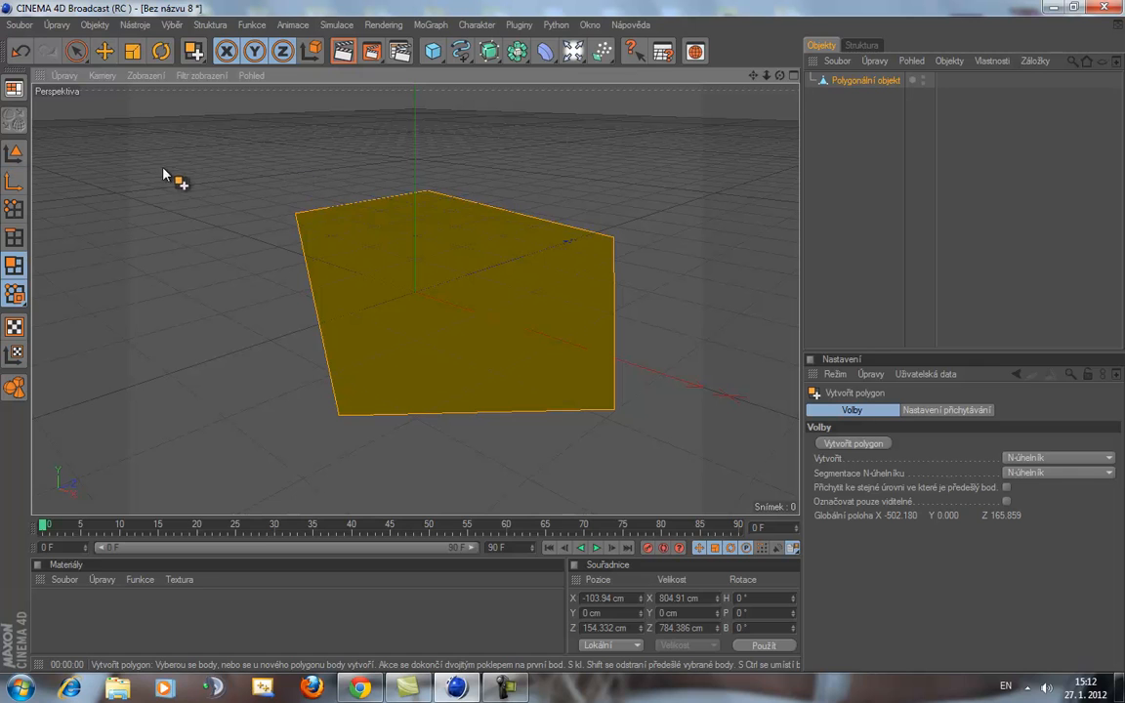
- Draw a second, smaller closed five-point polygon beside the first one
{"action": "left_click", "coordinate": [196, 163]}
{"action": "left_click", "coordinate": [91, 217]}
{"action": "left_click", "coordinate": [131, 370]}
{"action": "left_click", "coordinate": [255, 325]}
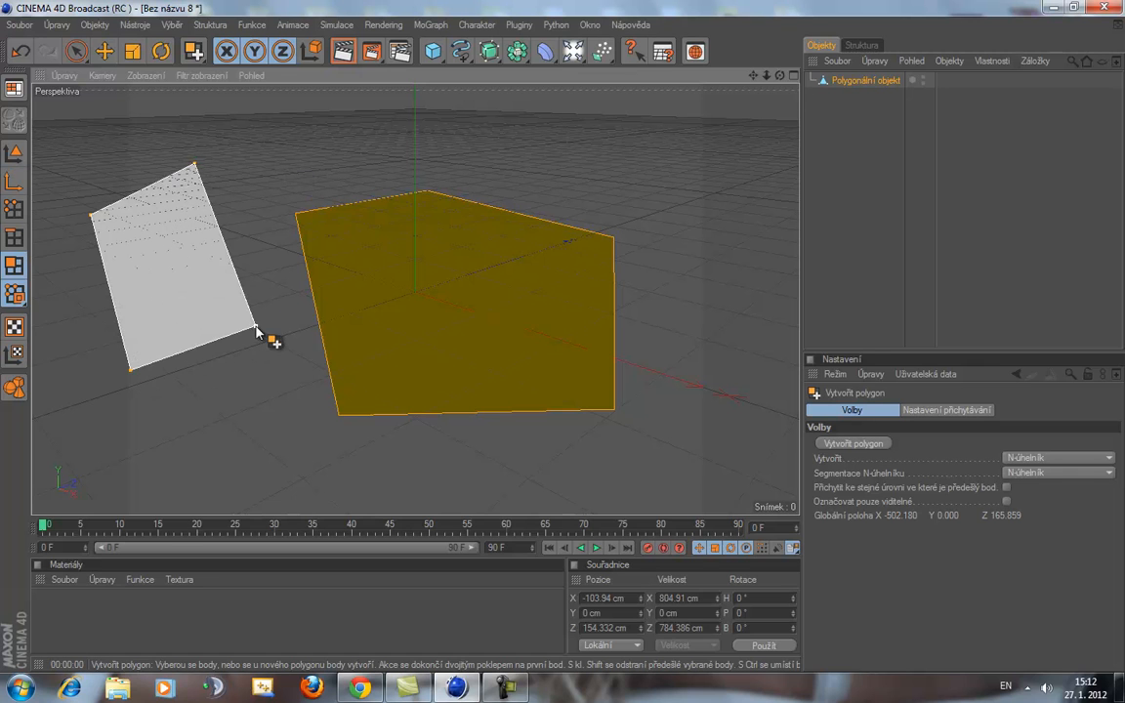
{"action": "left_click", "coordinate": [274, 208]}
{"action": "double_click", "coordinate": [196, 165]}
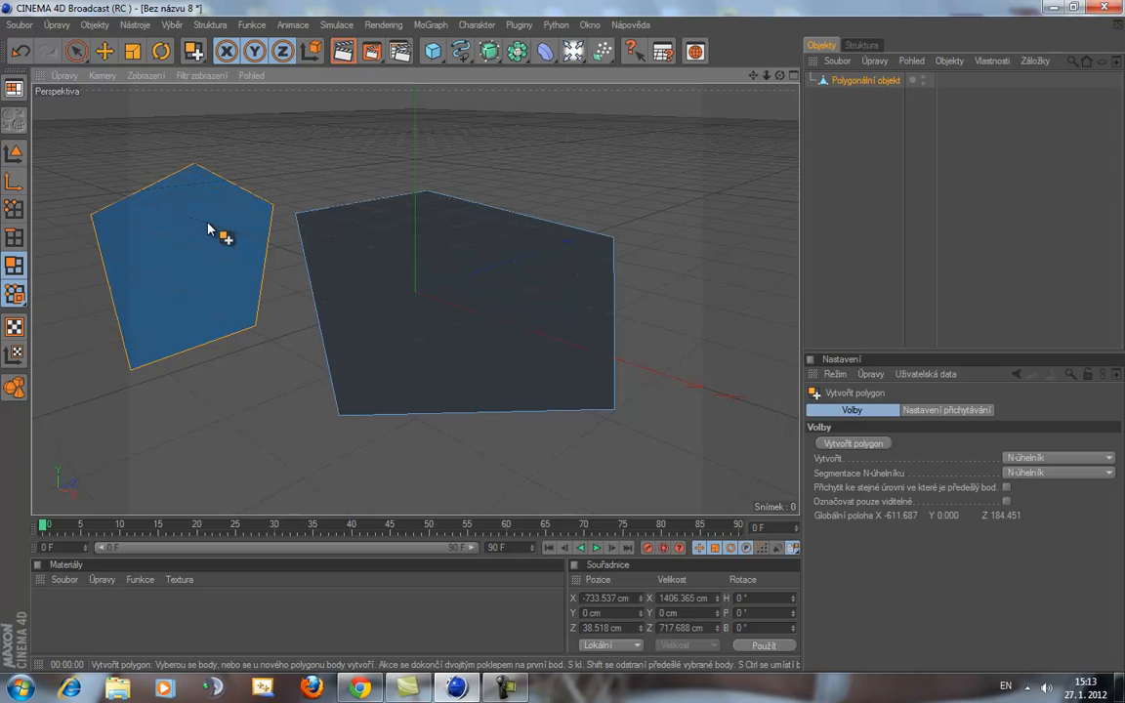
- Enable snapping to the previous point's level for Create Polygon and delete the selected smaller polygon
{"action": "left_click_drag", "start_coordinate": [561, 343], "coordinate": [564, 340]}
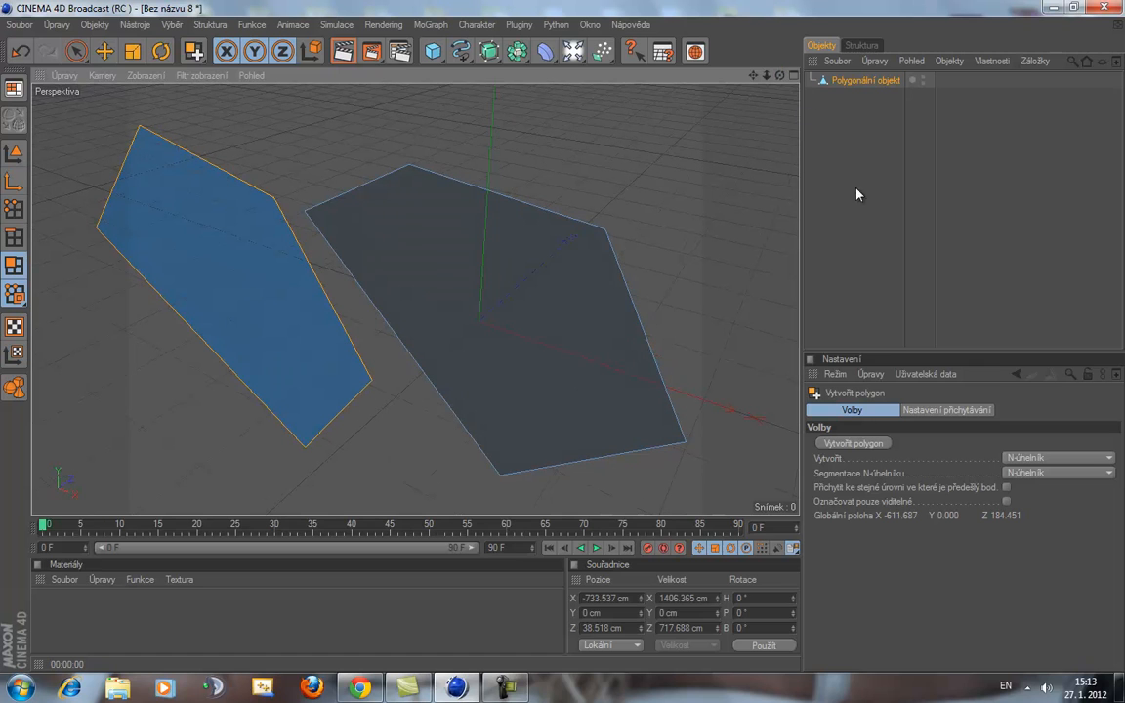
{"action": "left_click", "coordinate": [1006, 488]}
{"action": "right_click", "coordinate": [611, 159]}
{"action": "left_click", "coordinate": [645, 193]}
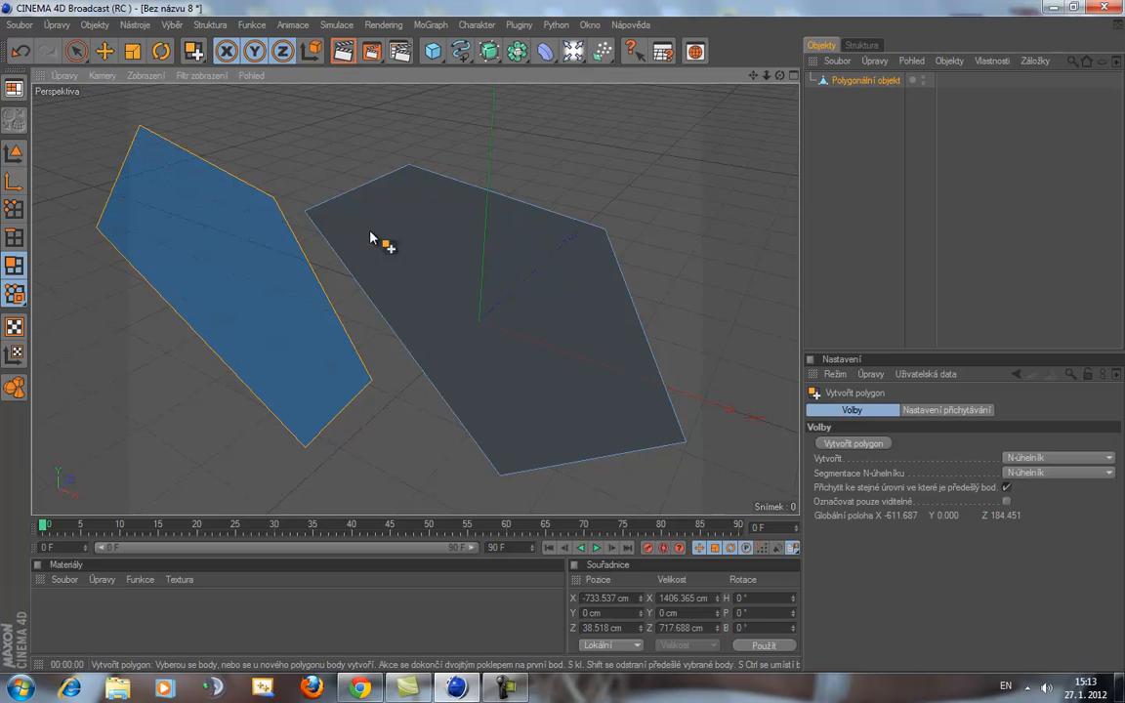
{"action": "key", "text": "Delete"}
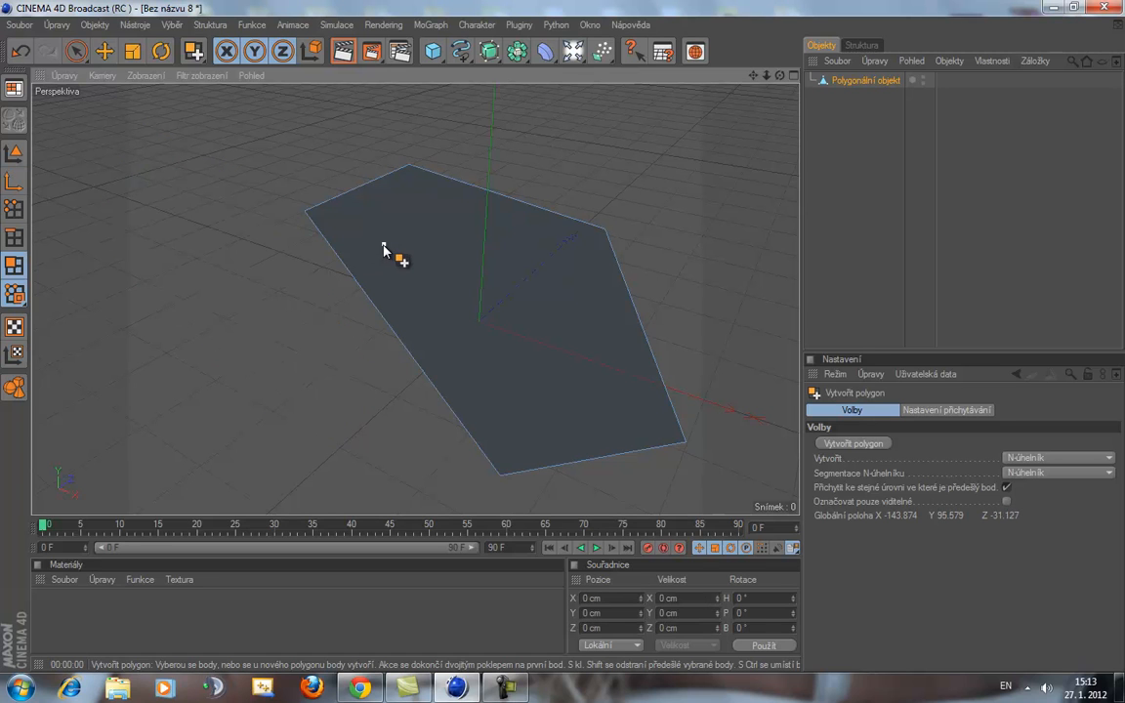
- Draw a new closed five-point polygon beside the remaining one with the level snapping option enabled
{"action": "key", "text": "Escape"}
{"action": "left_click", "coordinate": [161, 157]}
{"action": "left_click", "coordinate": [318, 180]}
{"action": "left_click", "coordinate": [331, 415]}
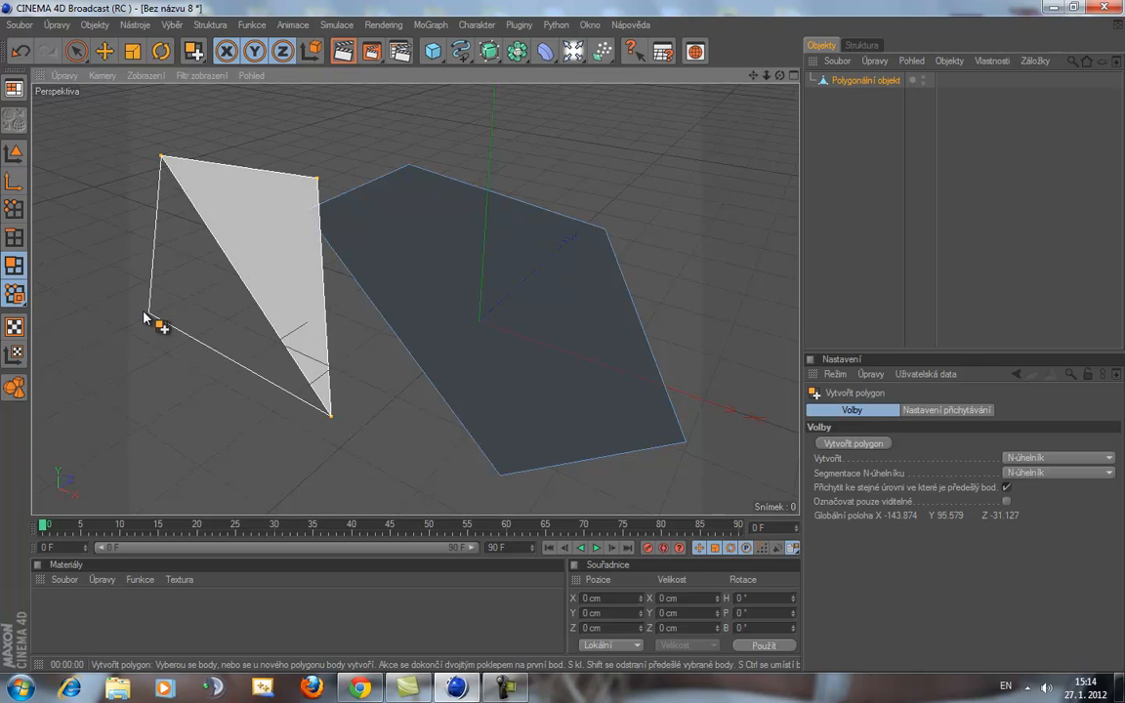
{"action": "left_click", "coordinate": [143, 310]}
{"action": "left_click", "coordinate": [97, 228]}
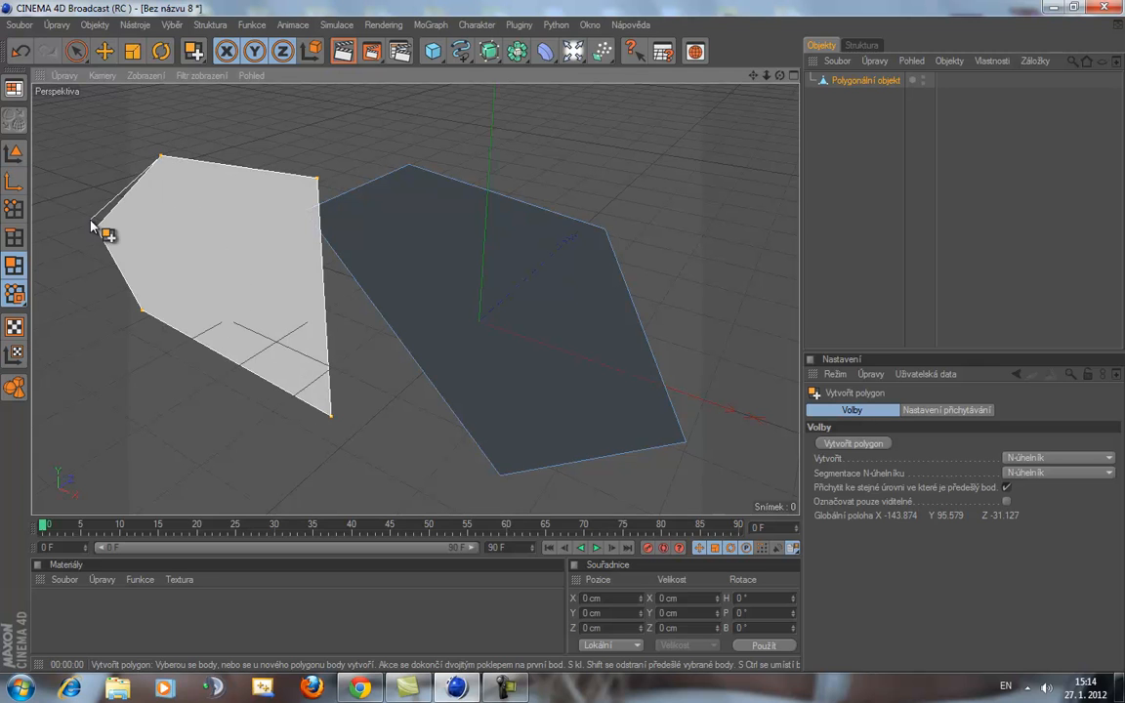
{"action": "double_click", "coordinate": [318, 180]}
{"action": "mouse_move", "coordinate": [563, 336]}
{"action": "left_mouse_down", "text": "alt"}
{"action": "mouse_move", "coordinate": [545, 339]}
{"action": "mouse_move", "coordinate": [566, 342]}
{"action": "left_mouse_up", "text": "alt"}
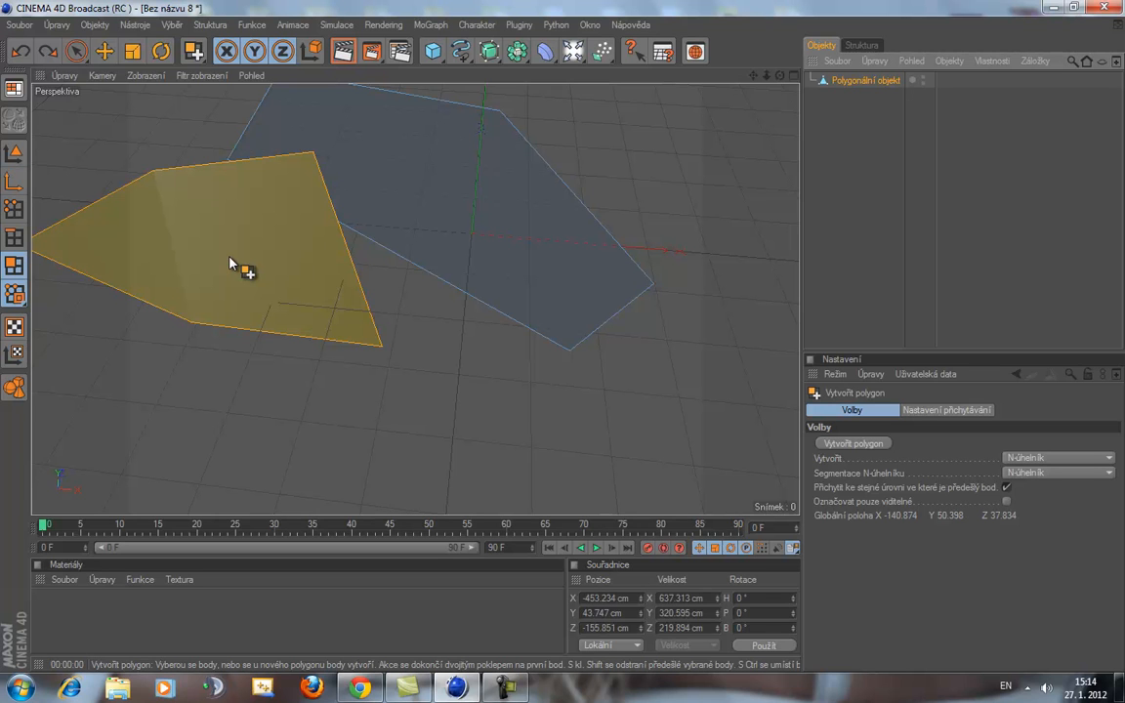
- Delete the newly drawn polygon and the whole polygon object to empty the scene
{"action": "key", "text": "Escape"}
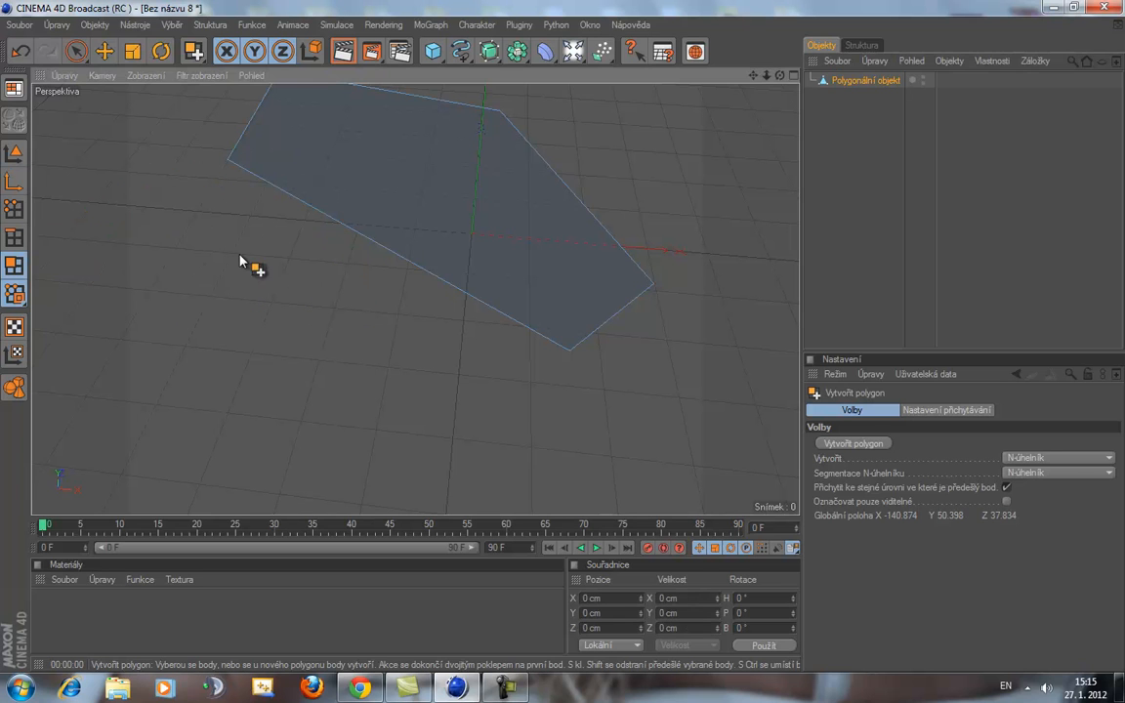
{"action": "right_click", "coordinate": [863, 82]}
{"action": "key", "text": "Escape"}
{"action": "key", "text": "Delete"}
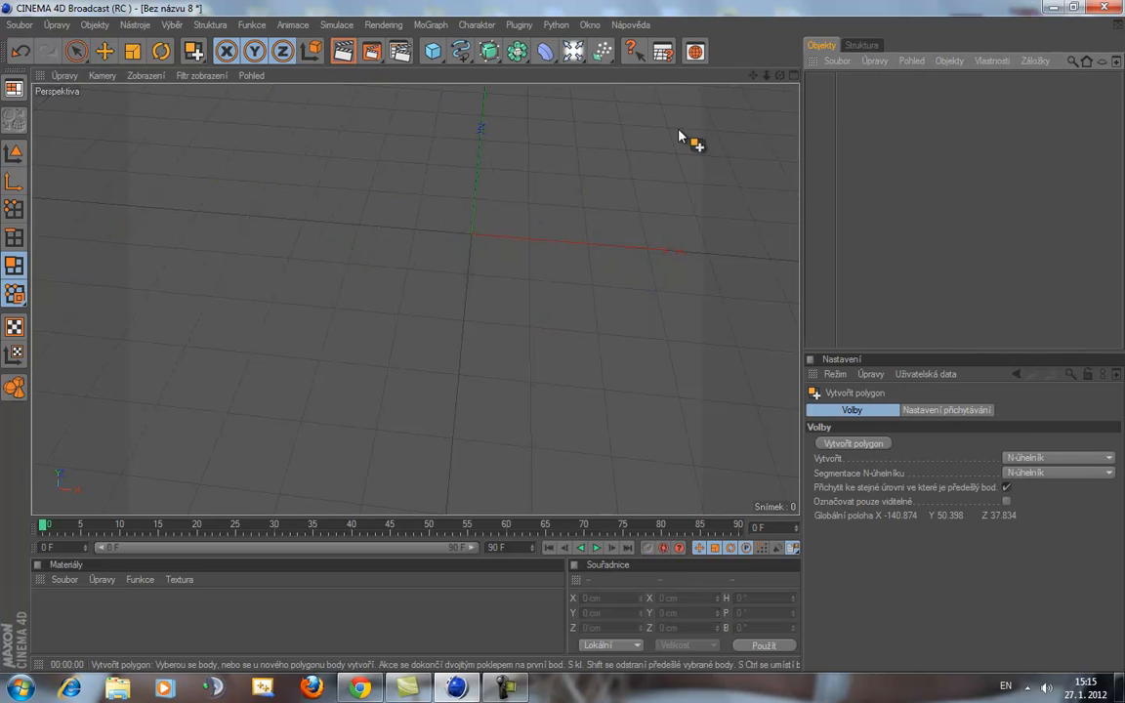
- Add a cube (Krychle) primitive with its default size and convert it to an editable polygon object
{"action": "left_click", "coordinate": [443, 56]}
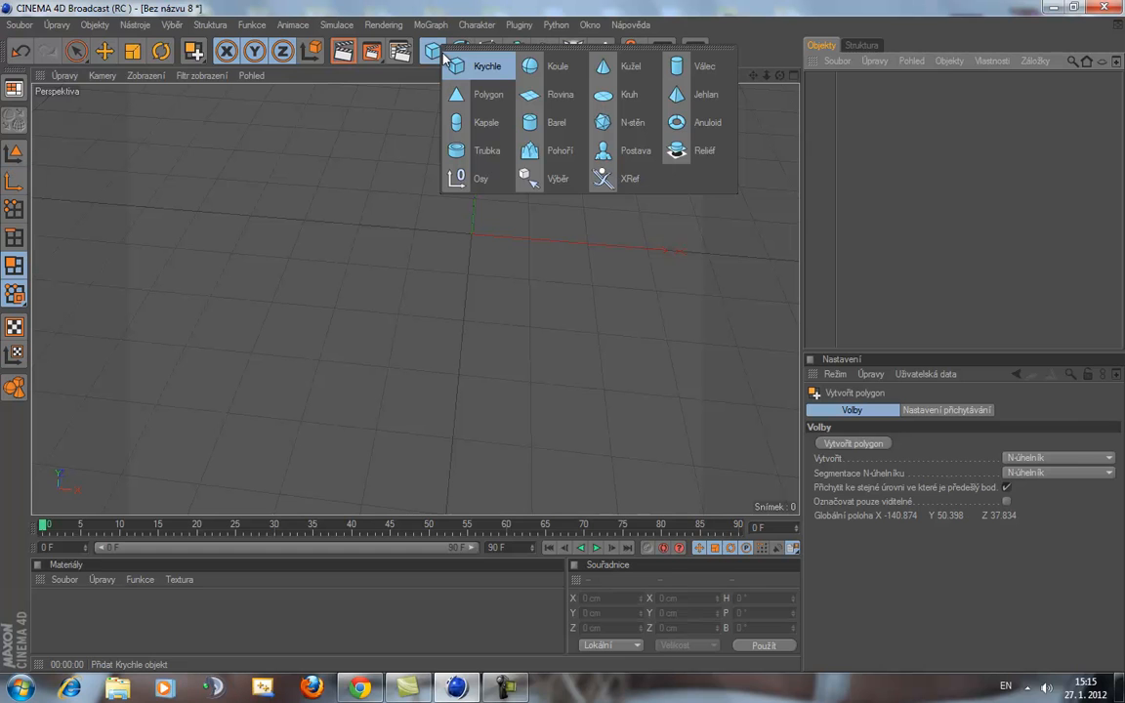
{"action": "left_click", "coordinate": [464, 66]}
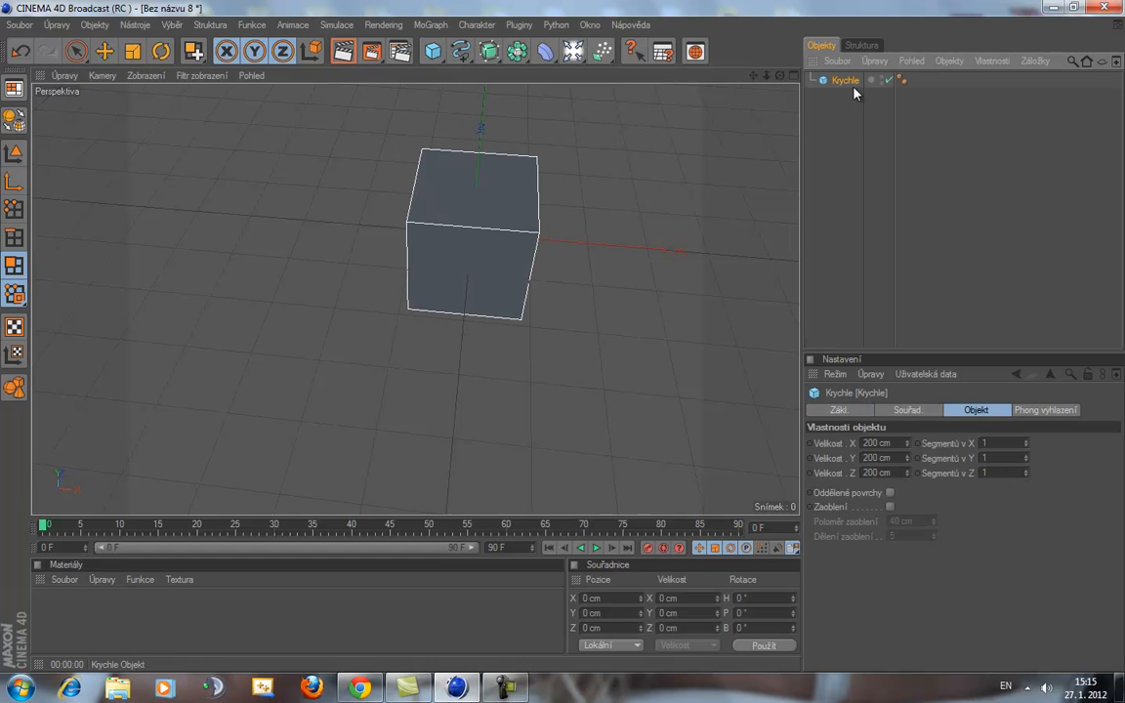
{"action": "key", "text": "e"}
{"action": "left_click_drag", "start_coordinate": [778, 81], "coordinate": [565, 344]}
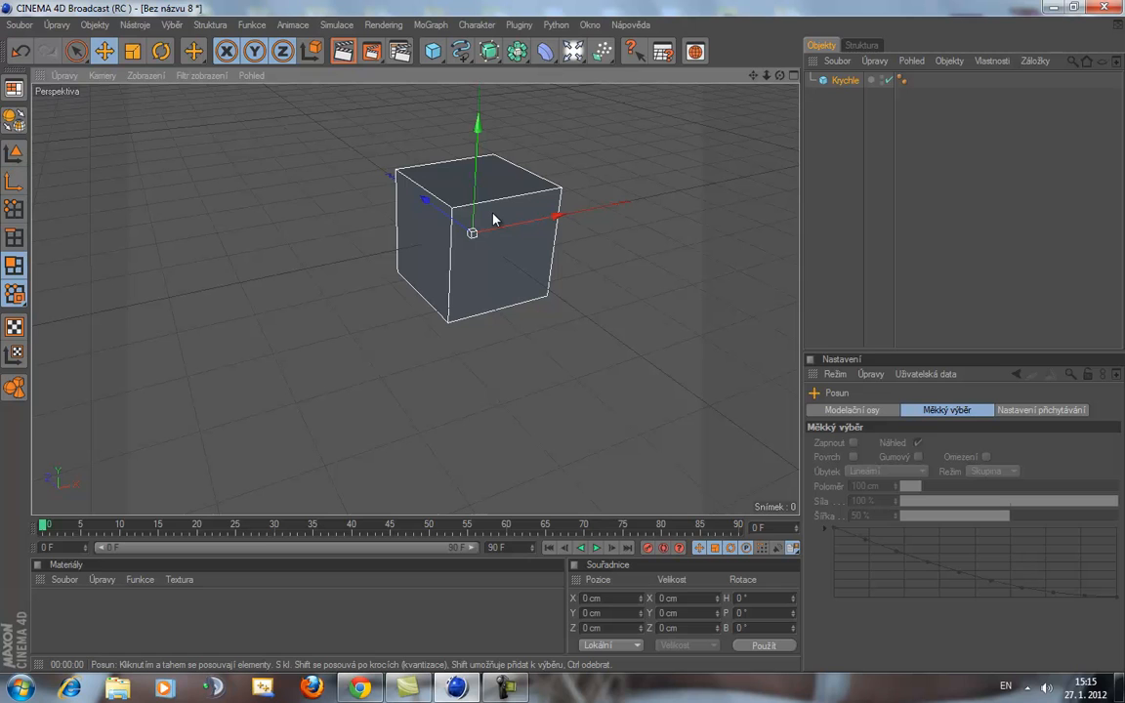
{"action": "key", "text": "c"}
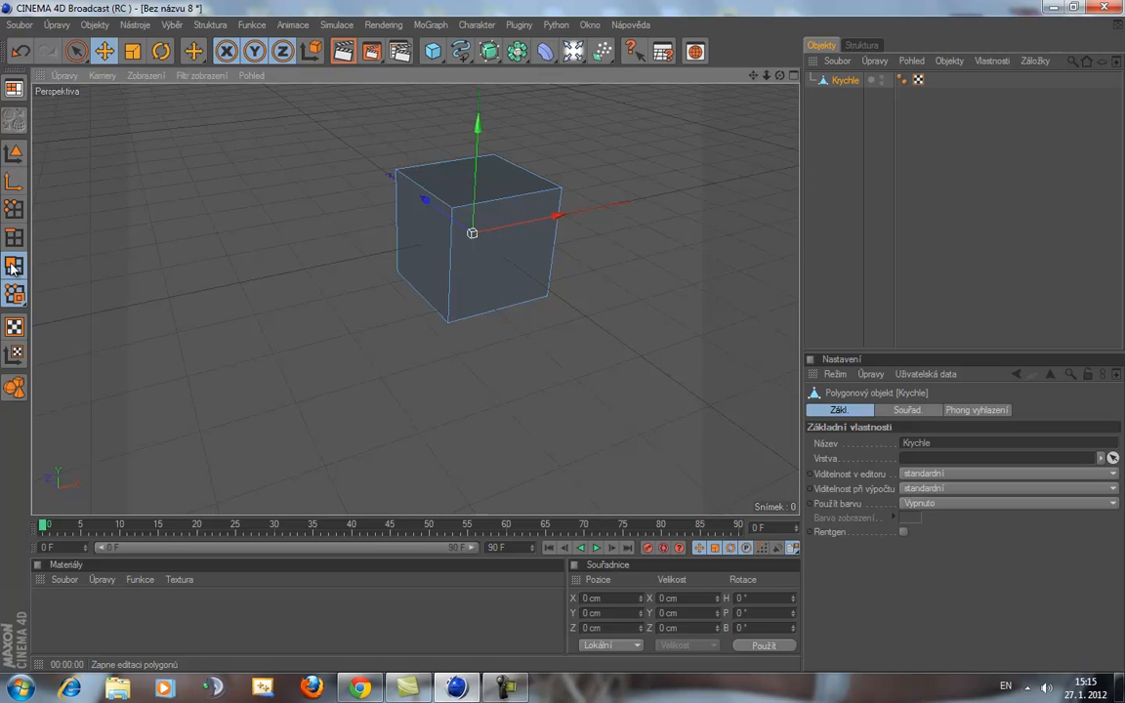
- Switch the cube's editing mode to points, then edges, and back to polygons
{"action": "left_click", "coordinate": [14, 210]}
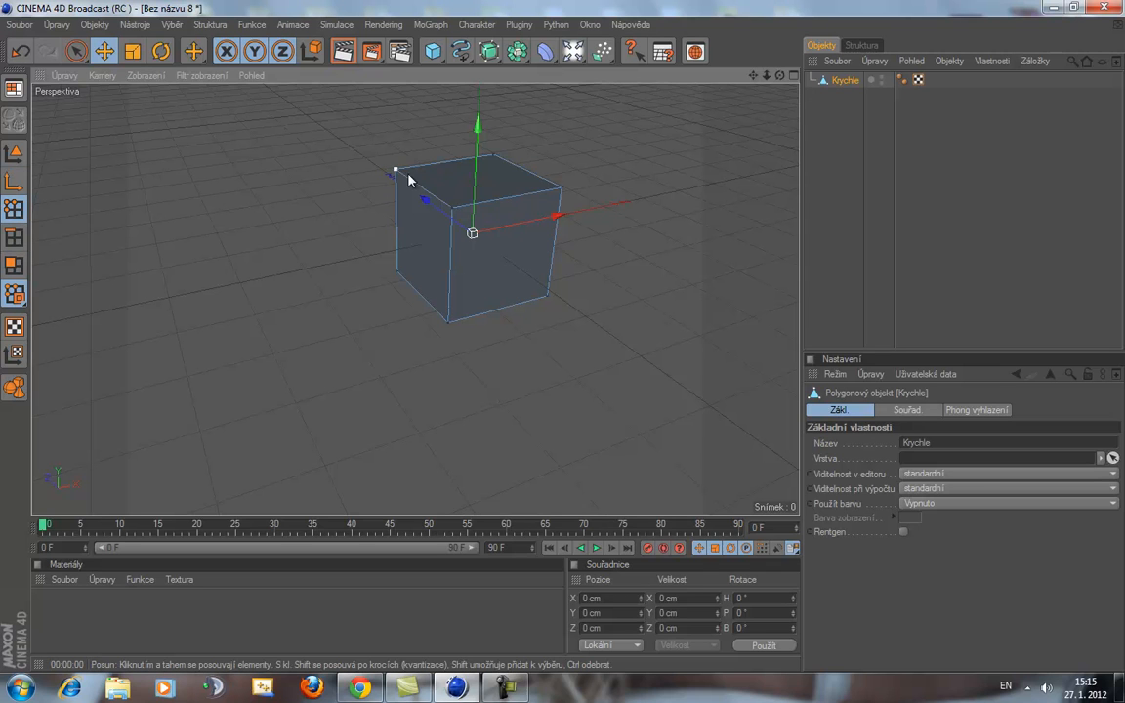
{"action": "left_click", "coordinate": [13, 238]}
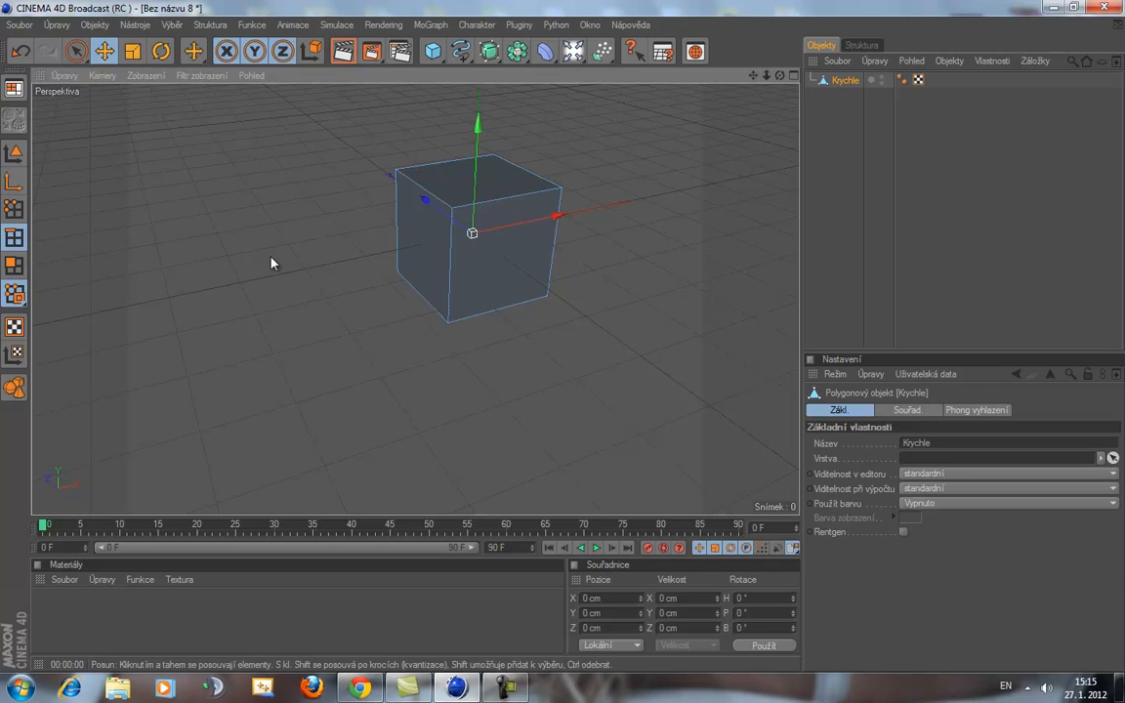
{"action": "left_click", "coordinate": [15, 266]}
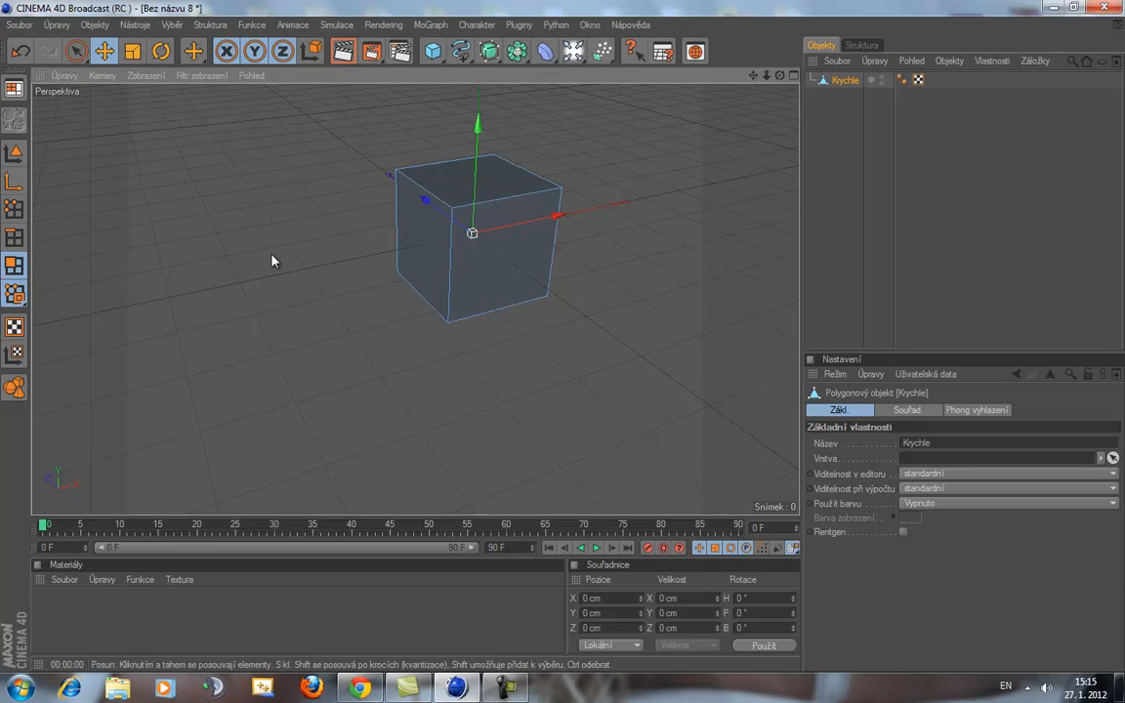
- Select different side and top faces of the cube in turn and undo the last top face selection
{"action": "left_click", "coordinate": [502, 195]}
{"action": "left_click", "coordinate": [482, 246]}
{"action": "left_click", "coordinate": [445, 223]}
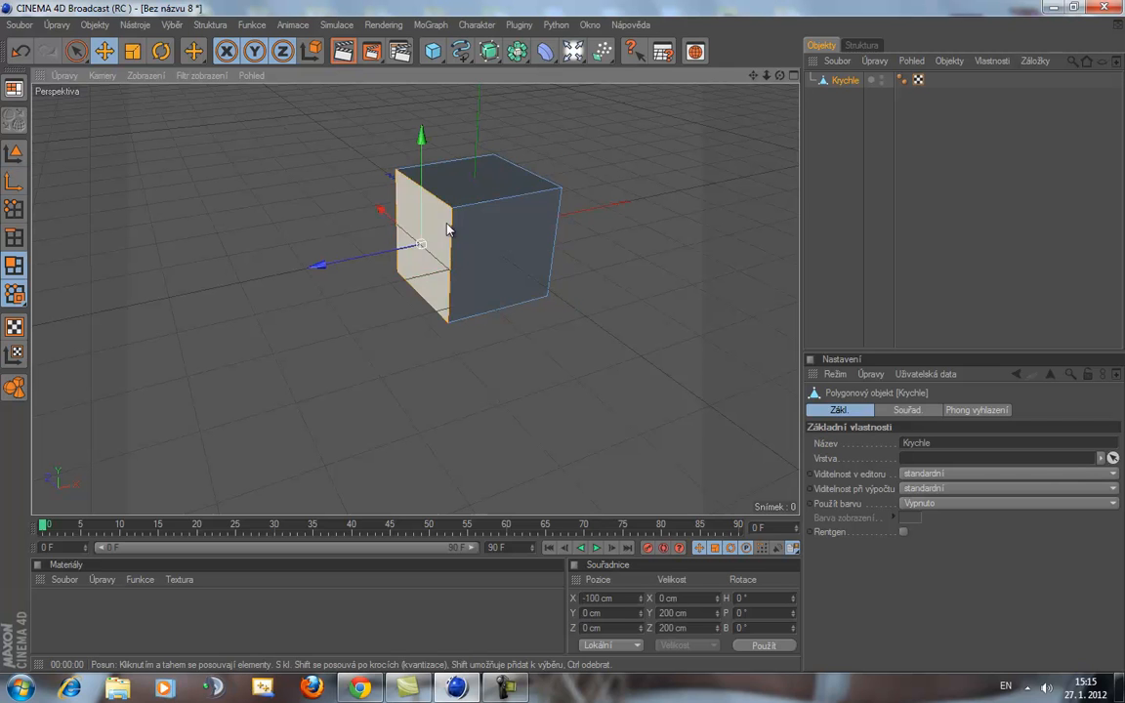
{"action": "left_click", "coordinate": [476, 185]}
{"action": "left_click_drag", "start_coordinate": [780, 76], "coordinate": [569, 338]}
{"action": "left_click", "coordinate": [521, 223]}
{"action": "left_click", "coordinate": [488, 190]}
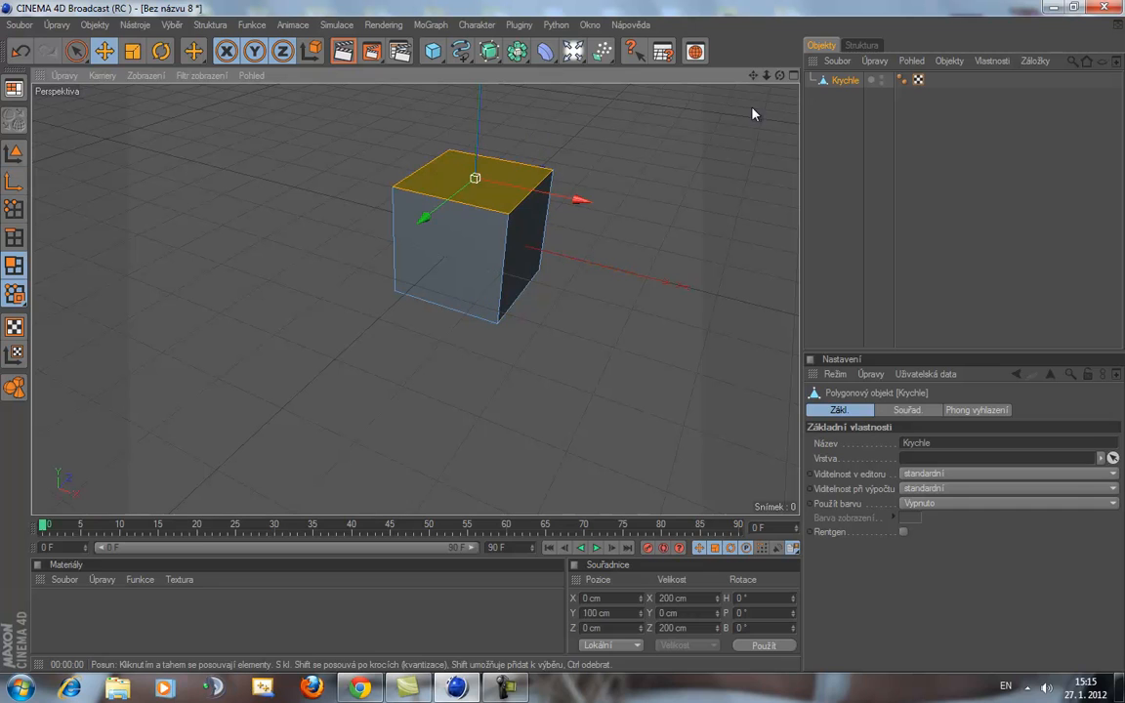
{"action": "key", "text": "ctrl+z"}
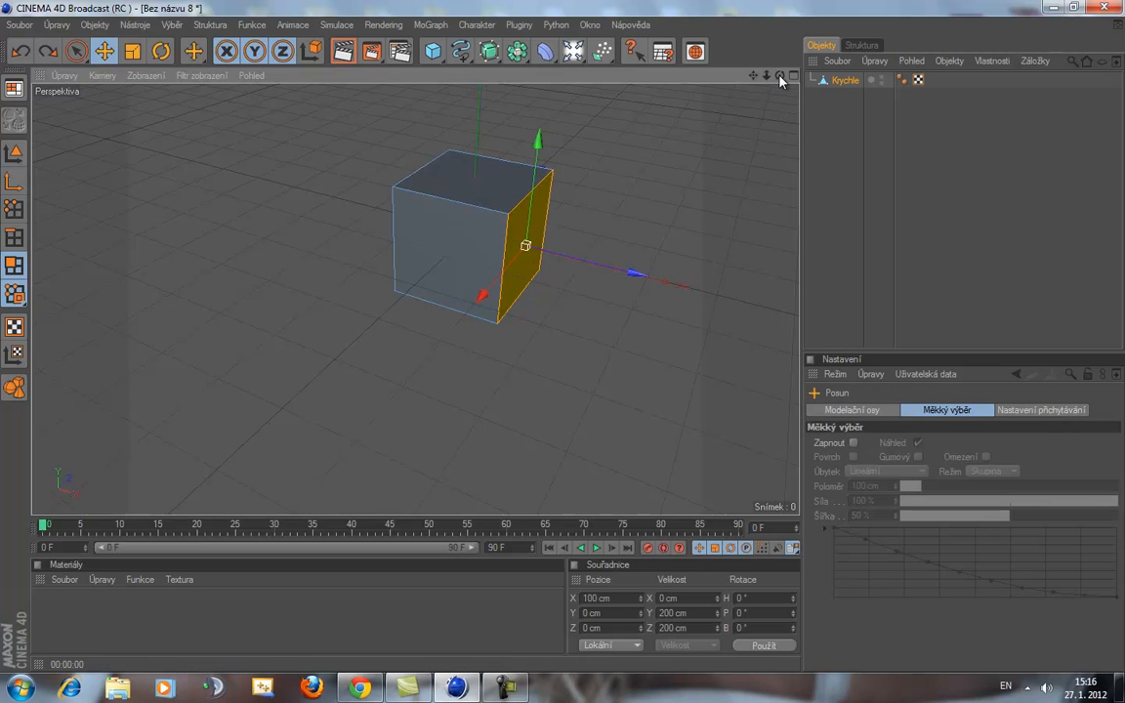
- Apply Extrude Inner (Vytažení uvnitř) to the cube's front face and set its offset to 20 cm
{"action": "right_click", "coordinate": [621, 199]}
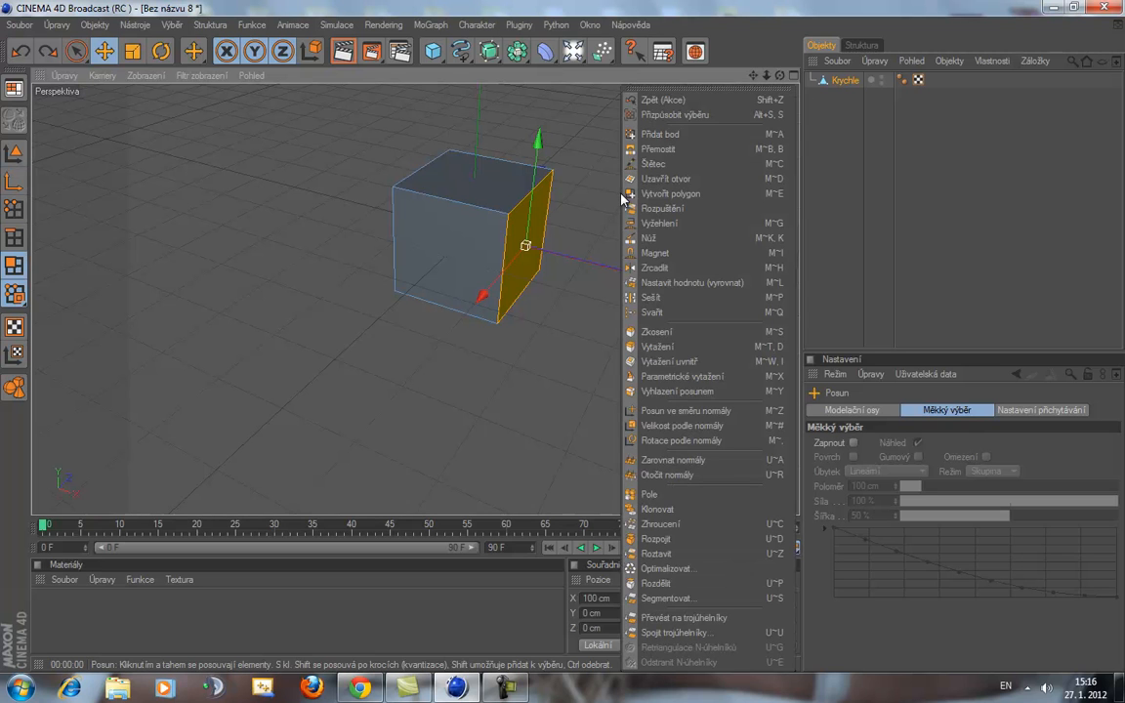
{"action": "left_click", "coordinate": [689, 367]}
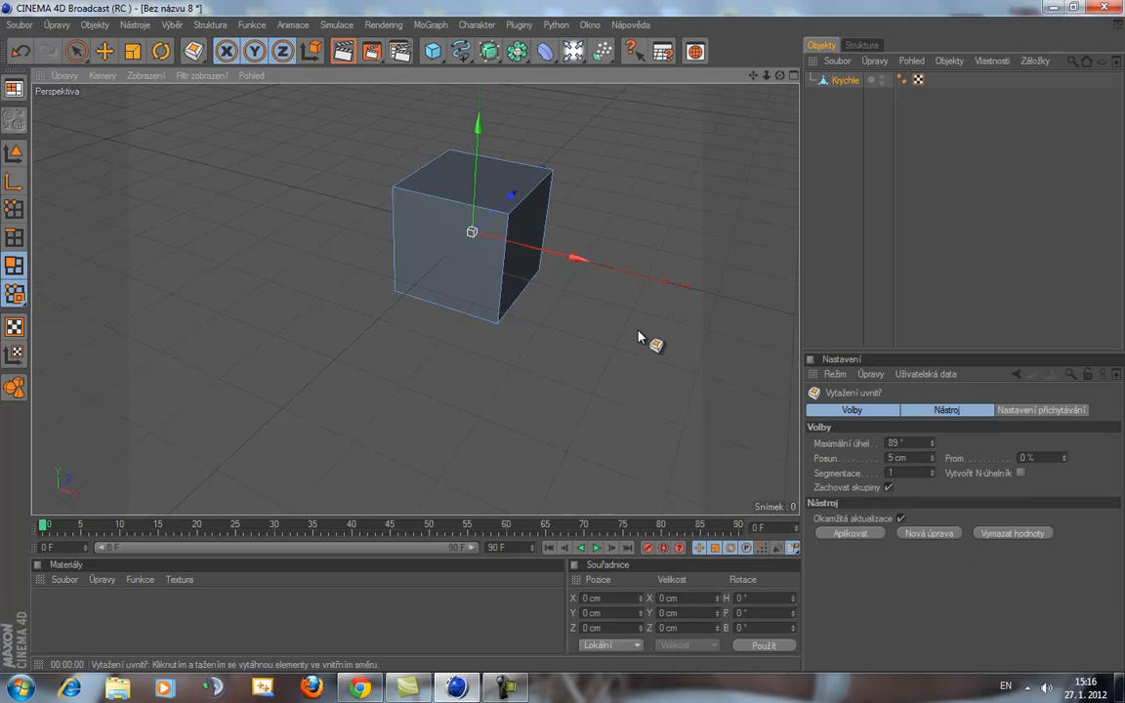
{"action": "left_click", "coordinate": [445, 249]}
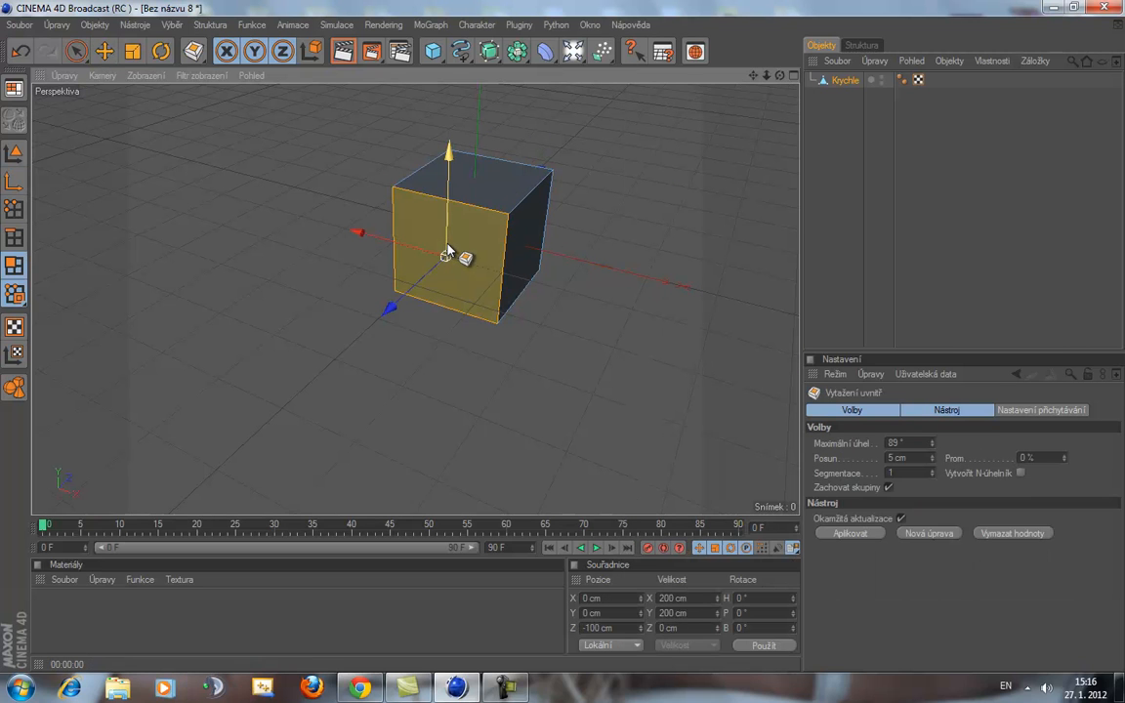
{"action": "left_click_drag", "start_coordinate": [435, 240], "coordinate": [564, 344]}
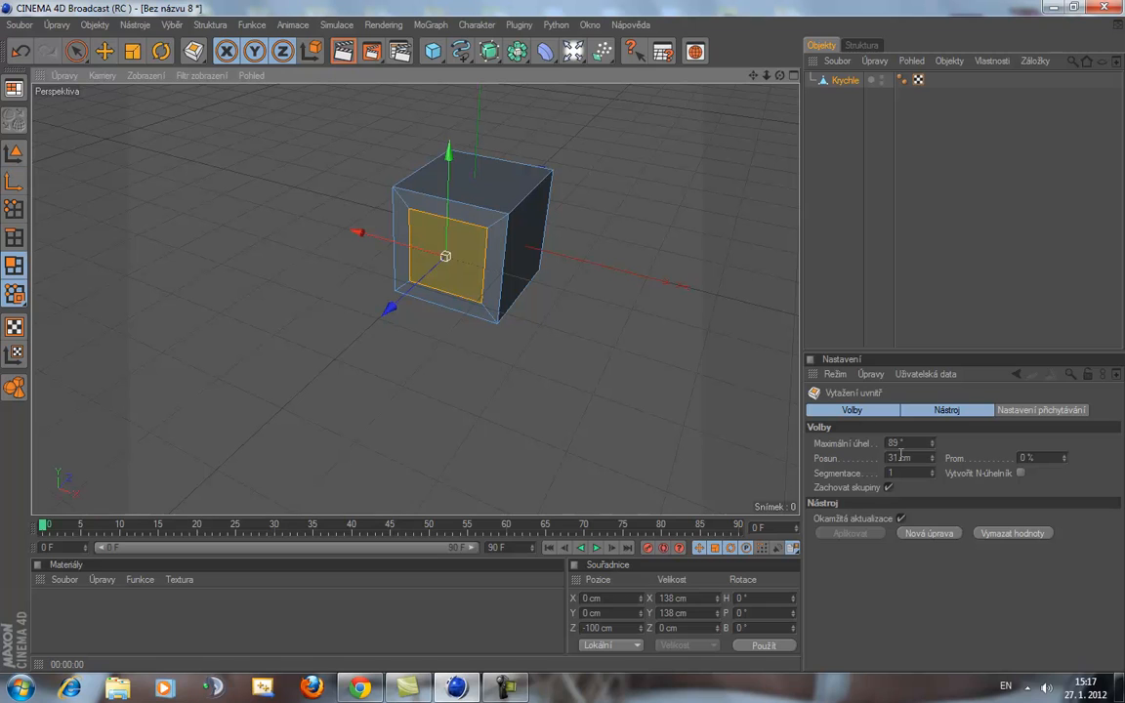
{"action": "left_click", "coordinate": [898, 457]}
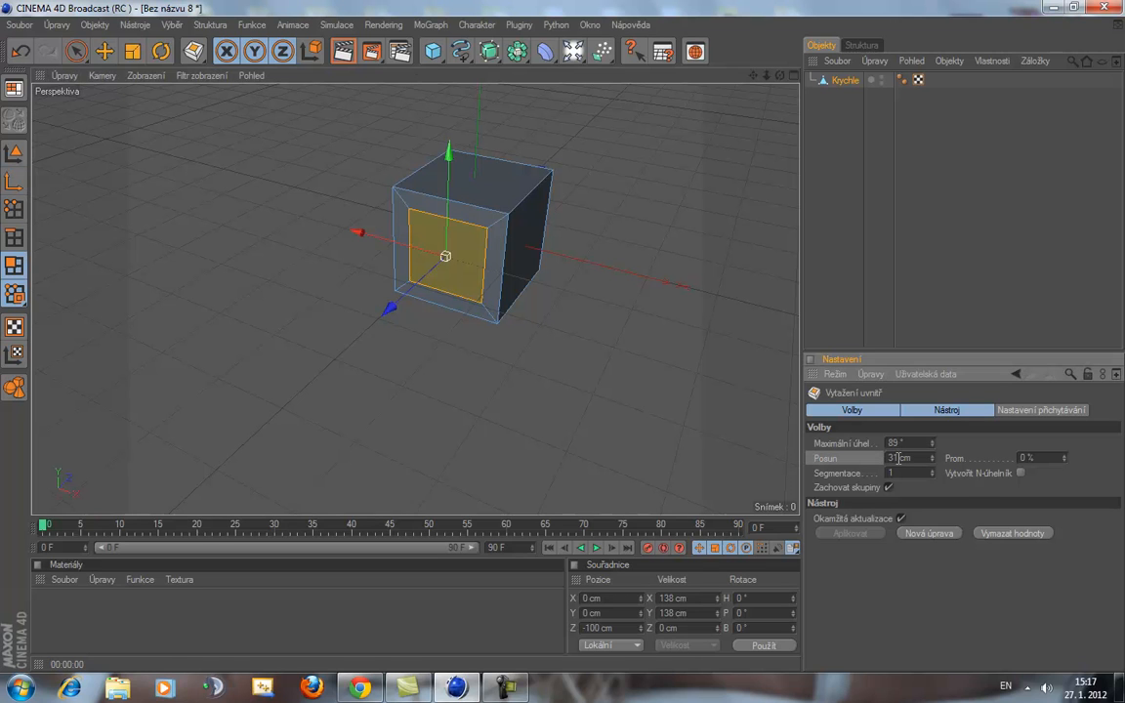
{"action": "double_click", "coordinate": [897, 457]}
{"action": "type", "text": "20"}
{"action": "key", "text": "Return"}
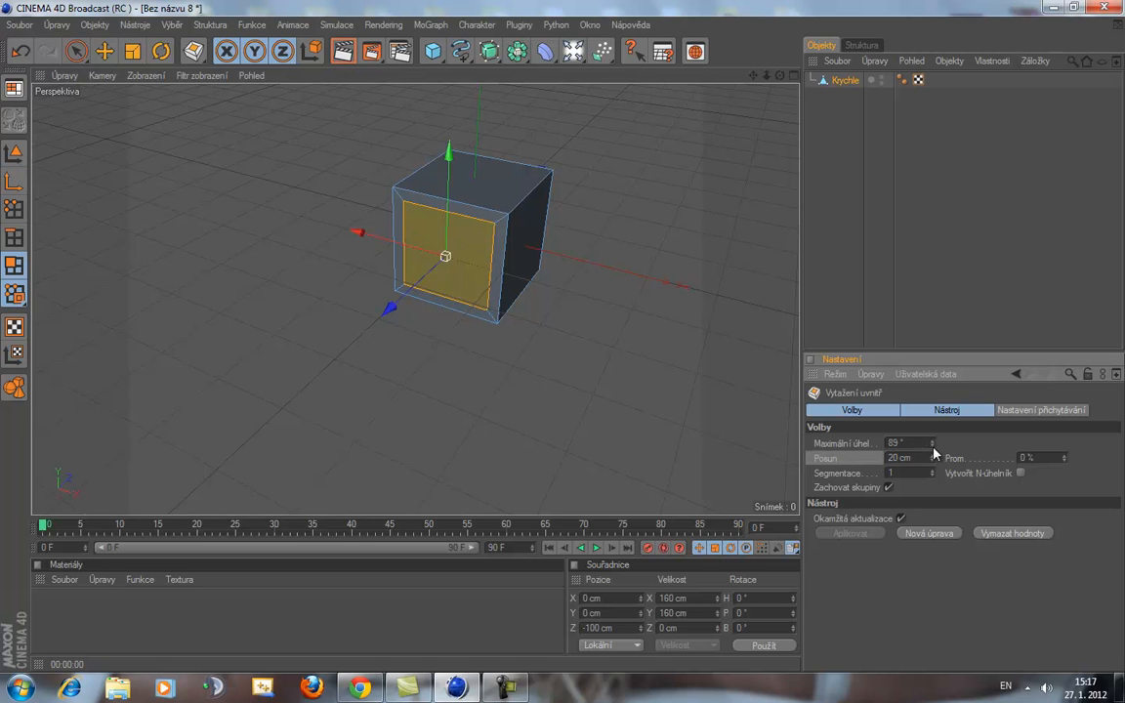
{"action": "left_click", "coordinate": [467, 241]}
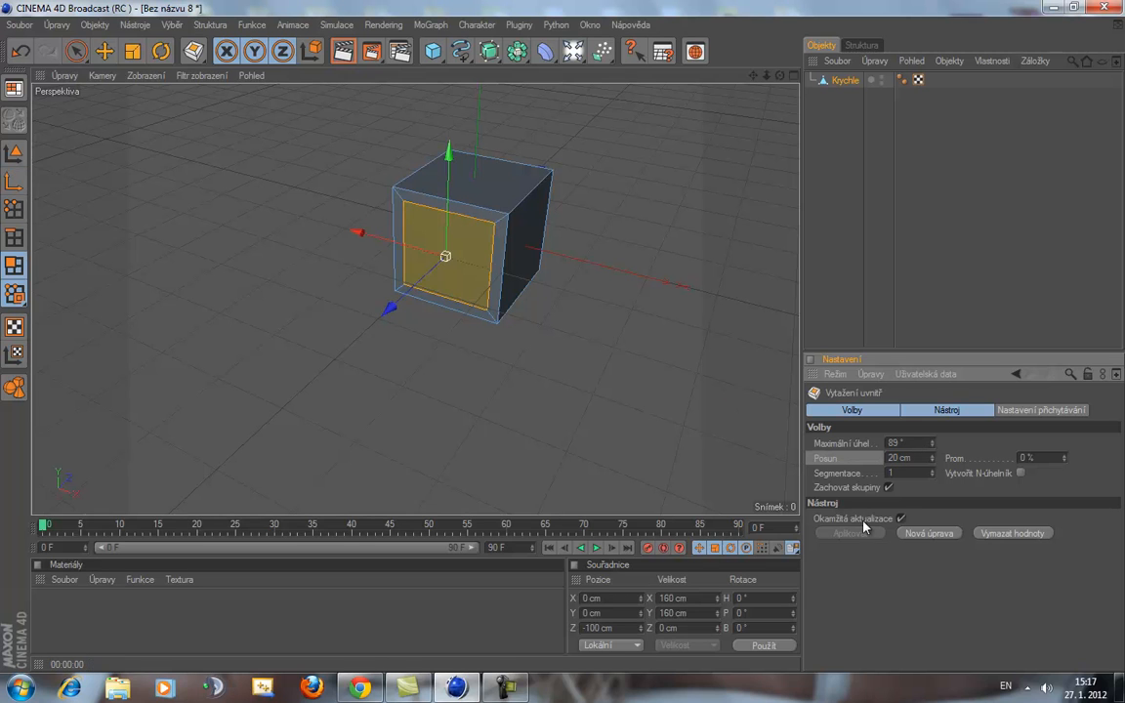
- Extrude (Vytažení) the inset front face outward and set its offset to 50 cm
{"action": "right_click", "coordinate": [622, 240]}
{"action": "left_click", "coordinate": [652, 342]}
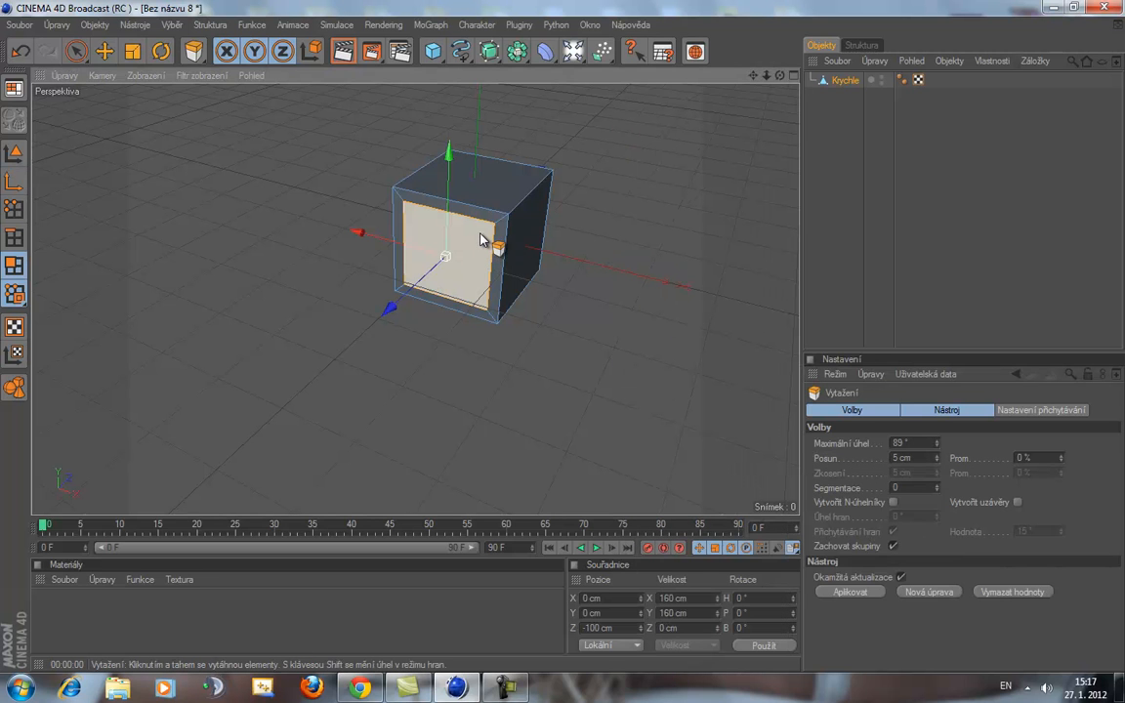
{"action": "left_click_drag", "start_coordinate": [494, 238], "coordinate": [559, 344]}
{"action": "mouse_move", "coordinate": [562, 343]}
{"action": "left_mouse_down"}
{"action": "mouse_move", "coordinate": [574, 342]}
{"action": "mouse_move", "coordinate": [563, 343]}
{"action": "left_mouse_up"}
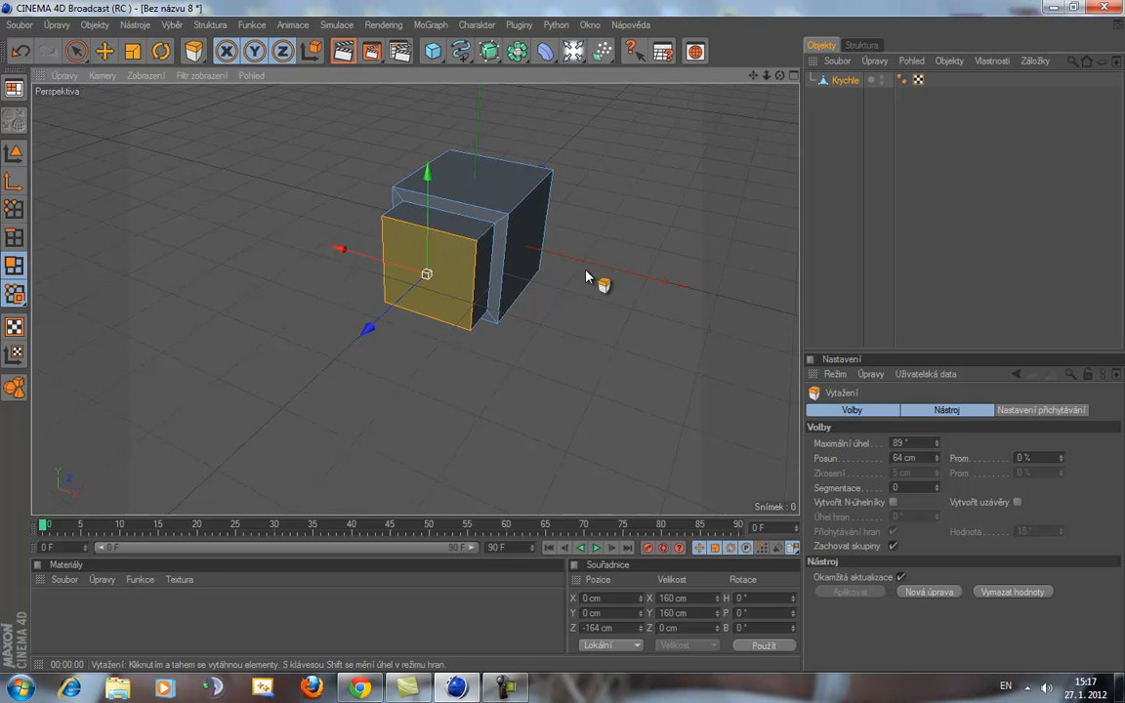
{"action": "left_click", "coordinate": [903, 458]}
{"action": "double_click", "coordinate": [904, 458]}
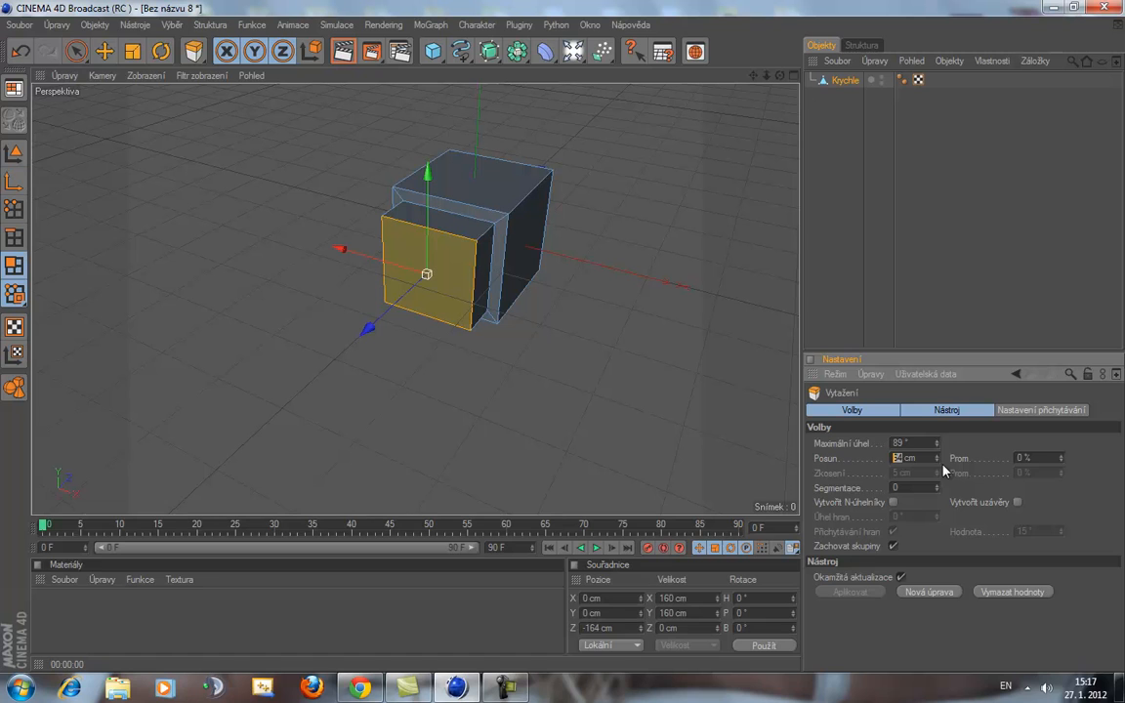
{"action": "type", "text": "50"}
{"action": "key", "text": "Return"}
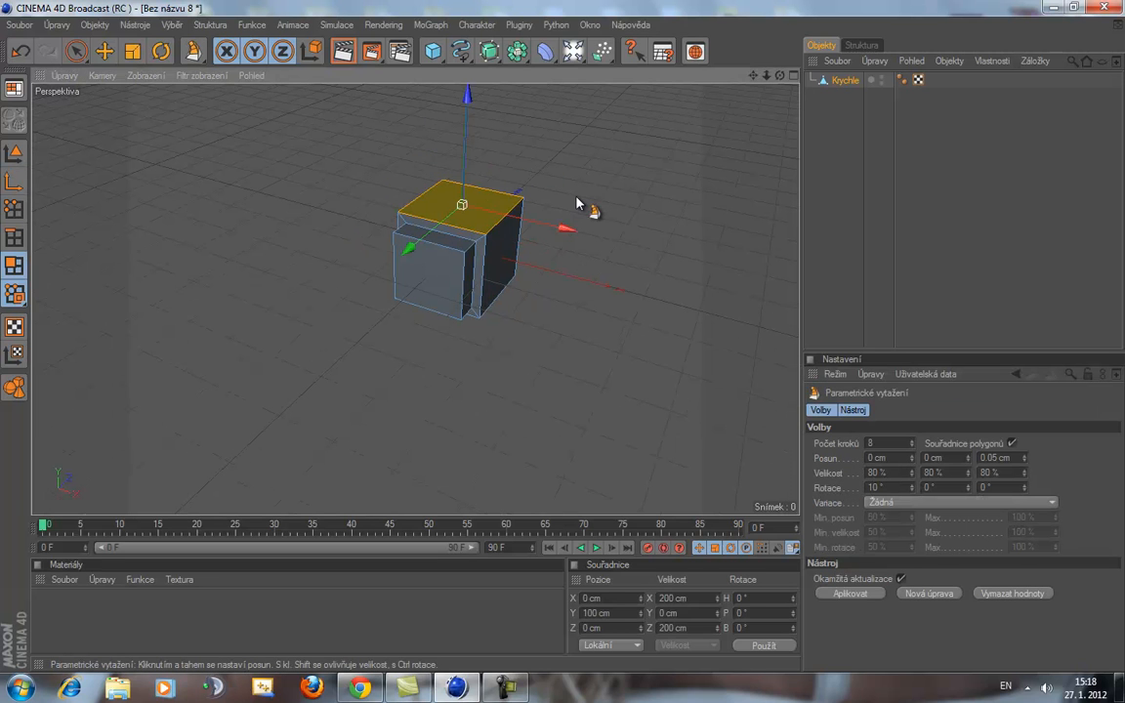
- Apply Matrix Extrude (Parametrické vytažení) to the cube's side face with 8 steps and a movement of about 40.6 cm per step
{"action": "right_click", "coordinate": [576, 203]}
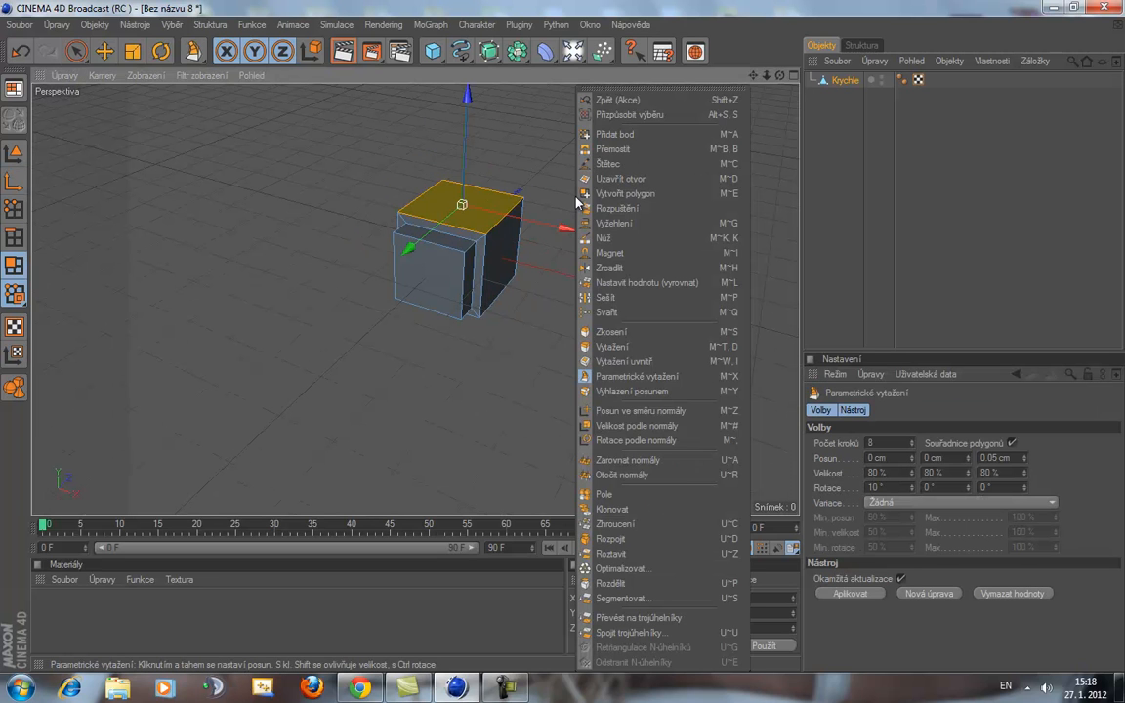
{"action": "left_click", "coordinate": [616, 376]}
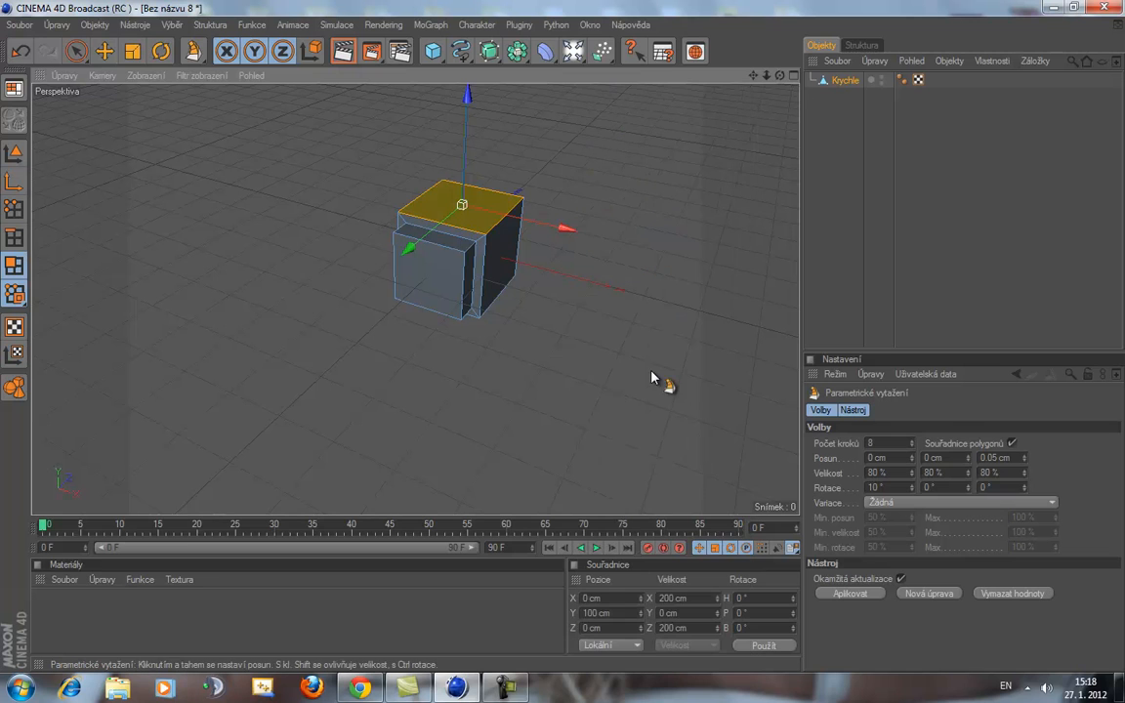
{"action": "left_click", "coordinate": [498, 248]}
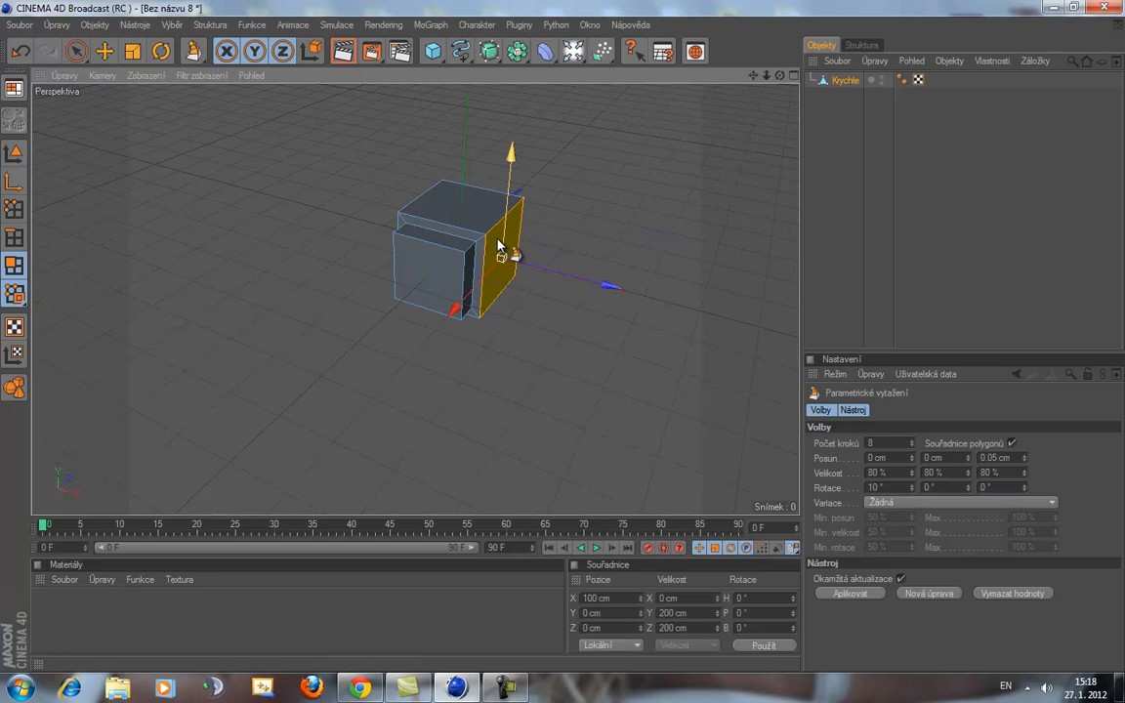
{"action": "left_click_drag", "start_coordinate": [497, 246], "coordinate": [533, 314]}
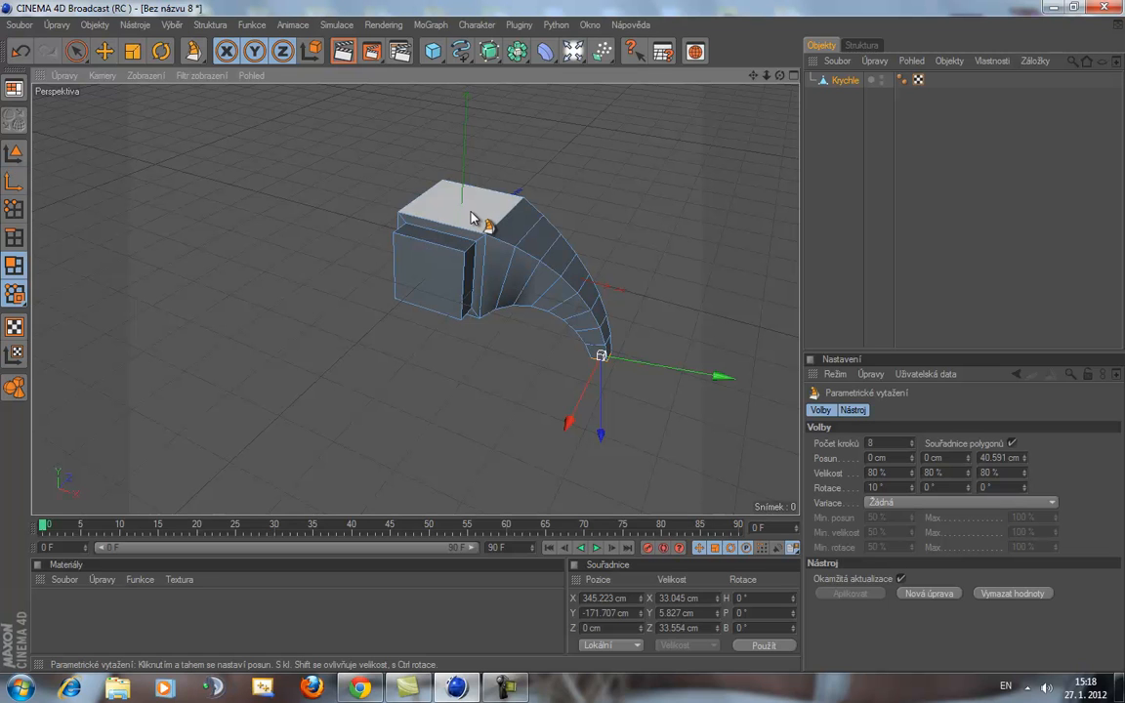
- Bevel (Zkosení) the cube's top face, raising and insetting it by about 53 cm
{"action": "right_click", "coordinate": [612, 213]}
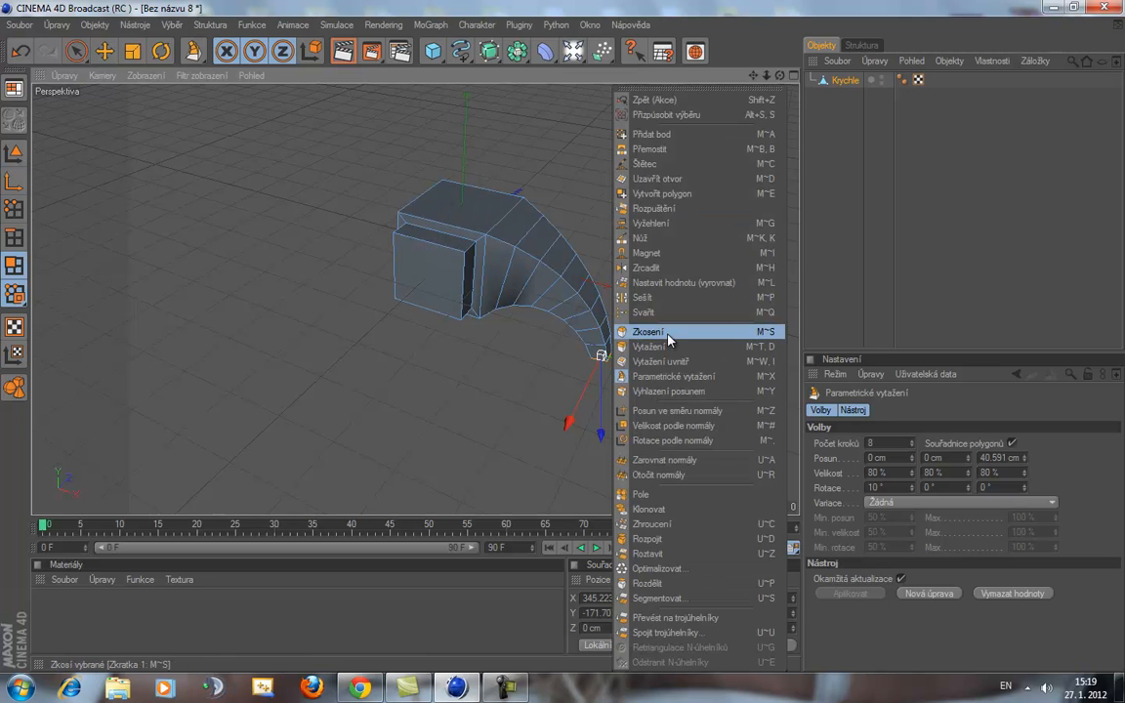
{"action": "left_click", "coordinate": [650, 329]}
{"action": "left_click", "coordinate": [467, 217]}
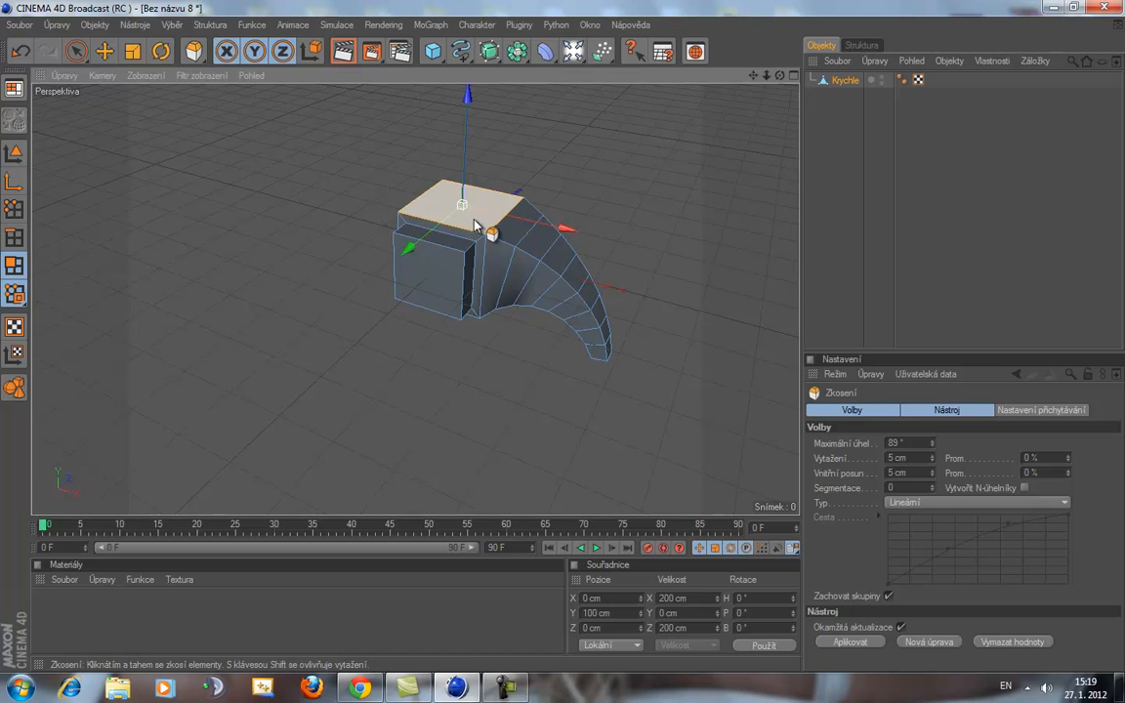
{"action": "left_click_drag", "start_coordinate": [564, 342], "coordinate": [563, 342]}
- Smooth Shift (Vyhlazení posunem) the protruding block's front face outward by about 53 cm
{"action": "key", "text": "m"}
{"action": "key", "text": "y"}
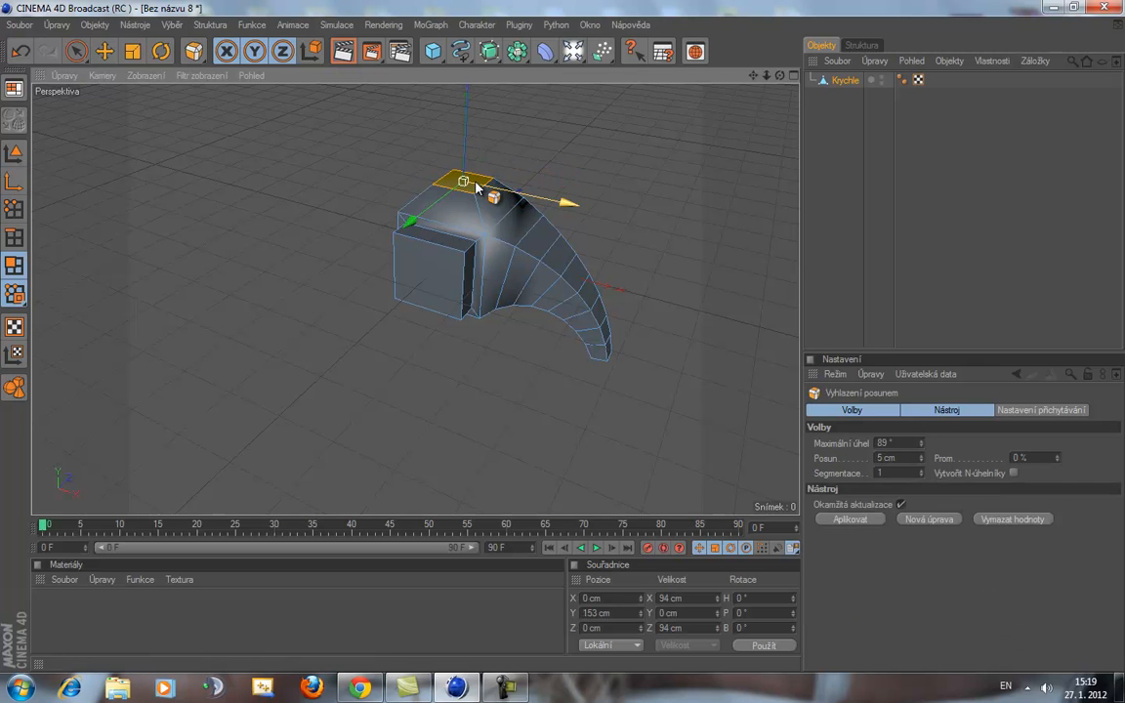
{"action": "right_click", "coordinate": [548, 177]}
{"action": "left_click", "coordinate": [616, 396]}
{"action": "left_click_drag", "start_coordinate": [438, 271], "coordinate": [563, 344]}
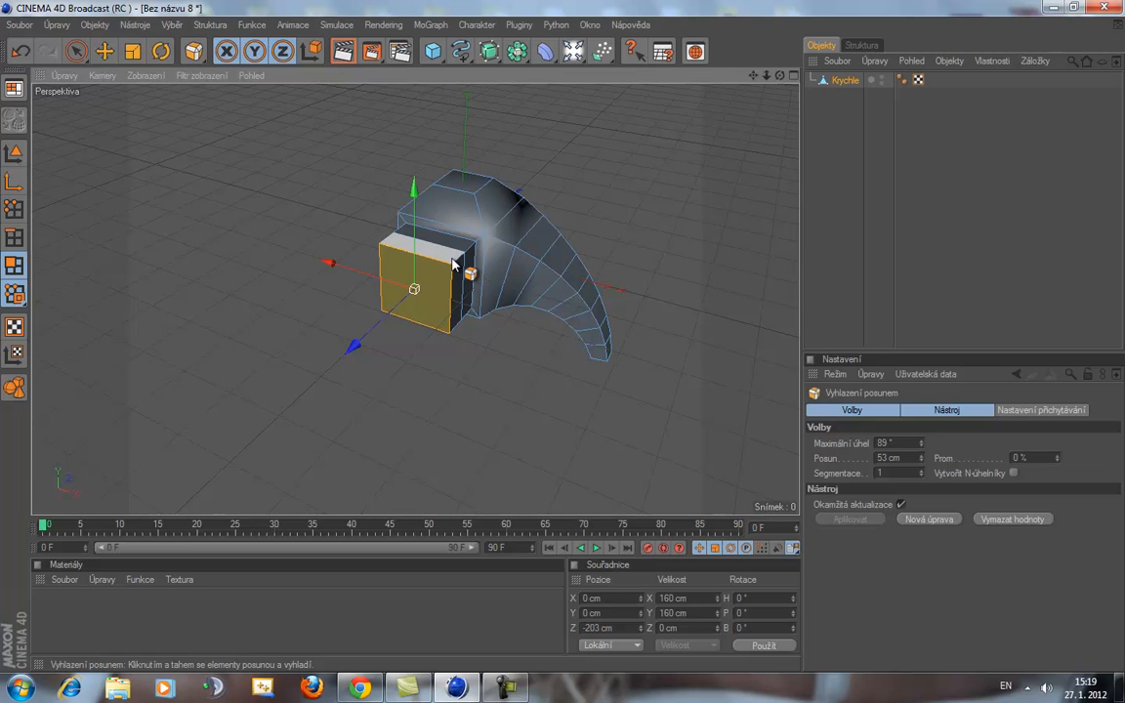
{"action": "key", "text": "ctrl+z"}
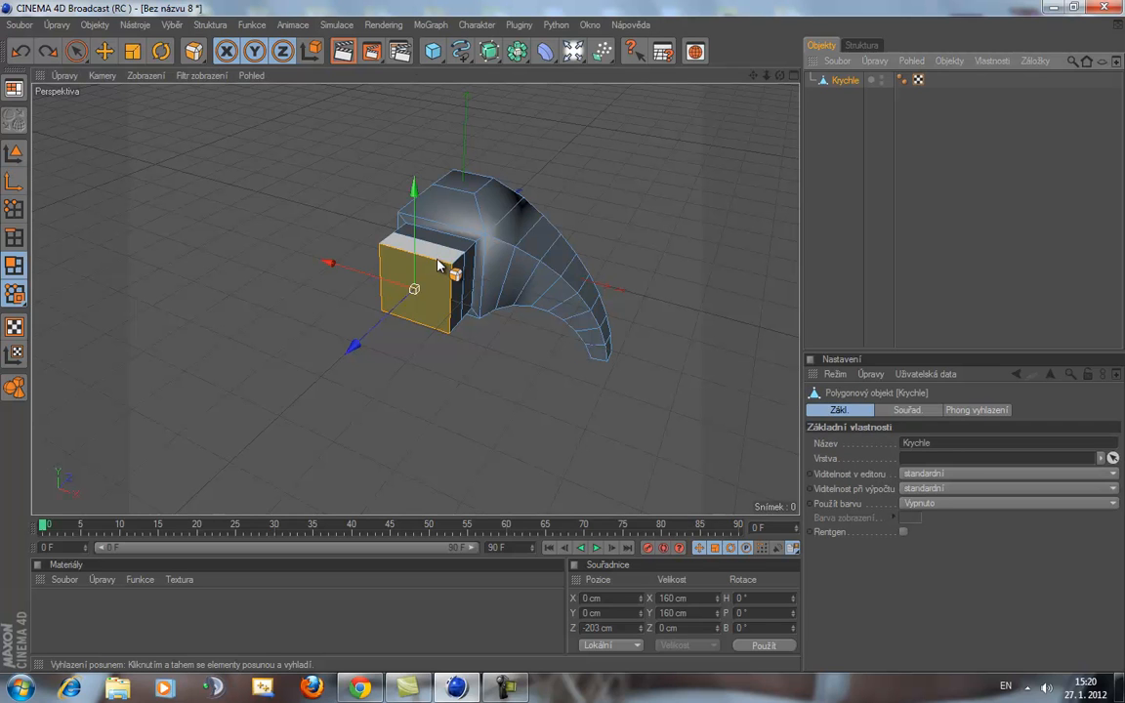
- Add a HyperNURBS object and make the Krychle object its child
{"action": "left_click_drag", "start_coordinate": [488, 51], "coordinate": [523, 70]}
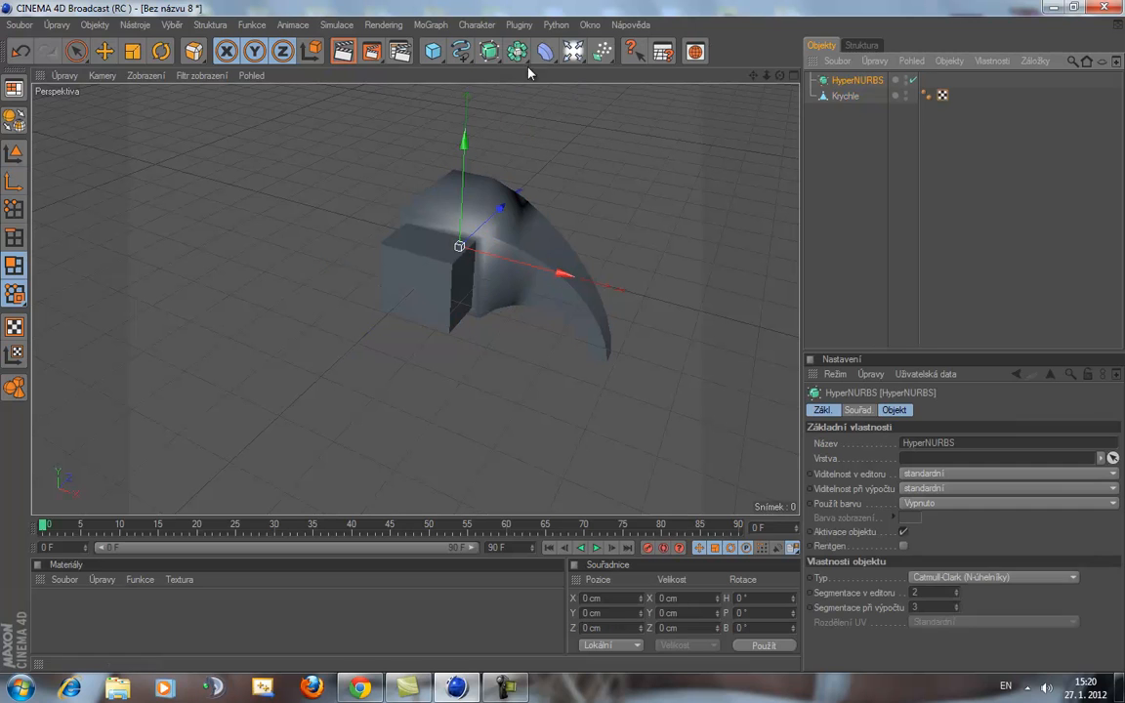
{"action": "left_click", "coordinate": [846, 96]}
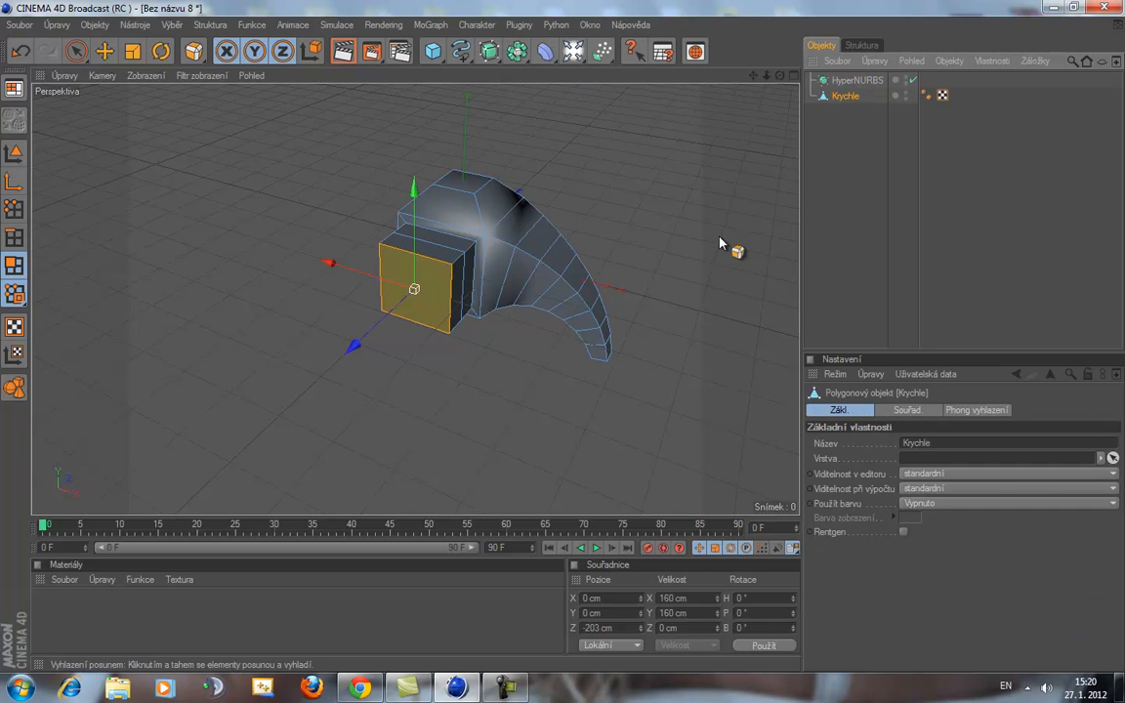
{"action": "left_click_drag", "start_coordinate": [847, 97], "coordinate": [854, 81]}
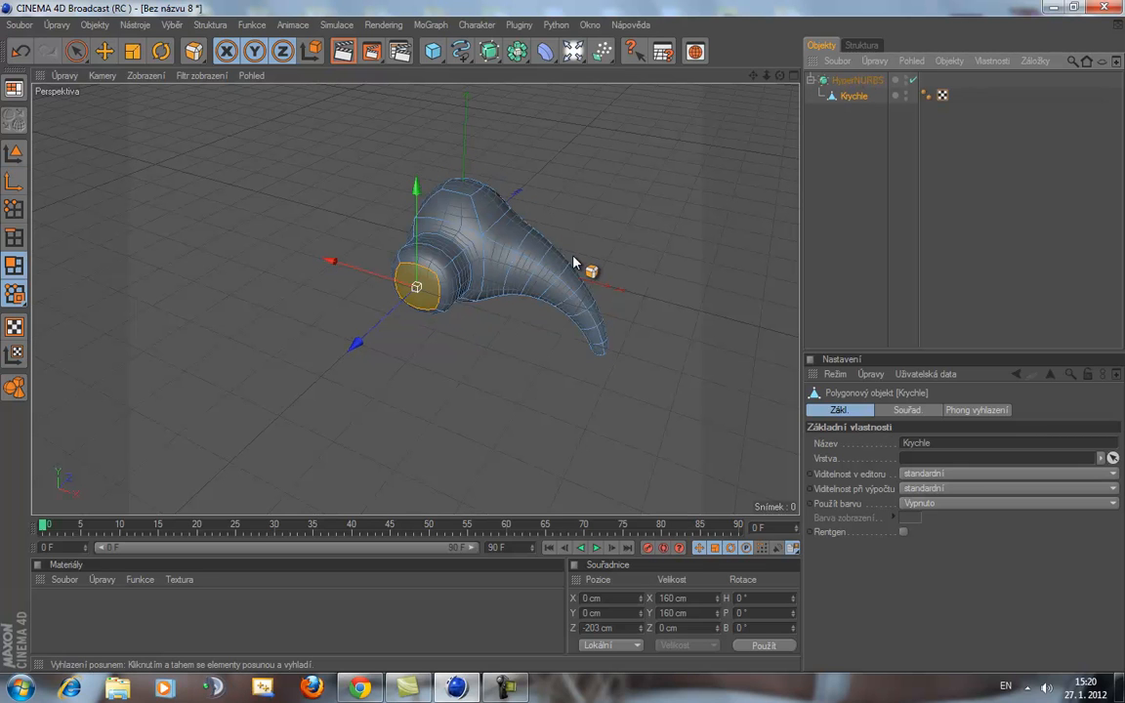
- Select the HyperNURBS object and render the viewport to examine the smoothed model
{"action": "left_click", "coordinate": [856, 81]}
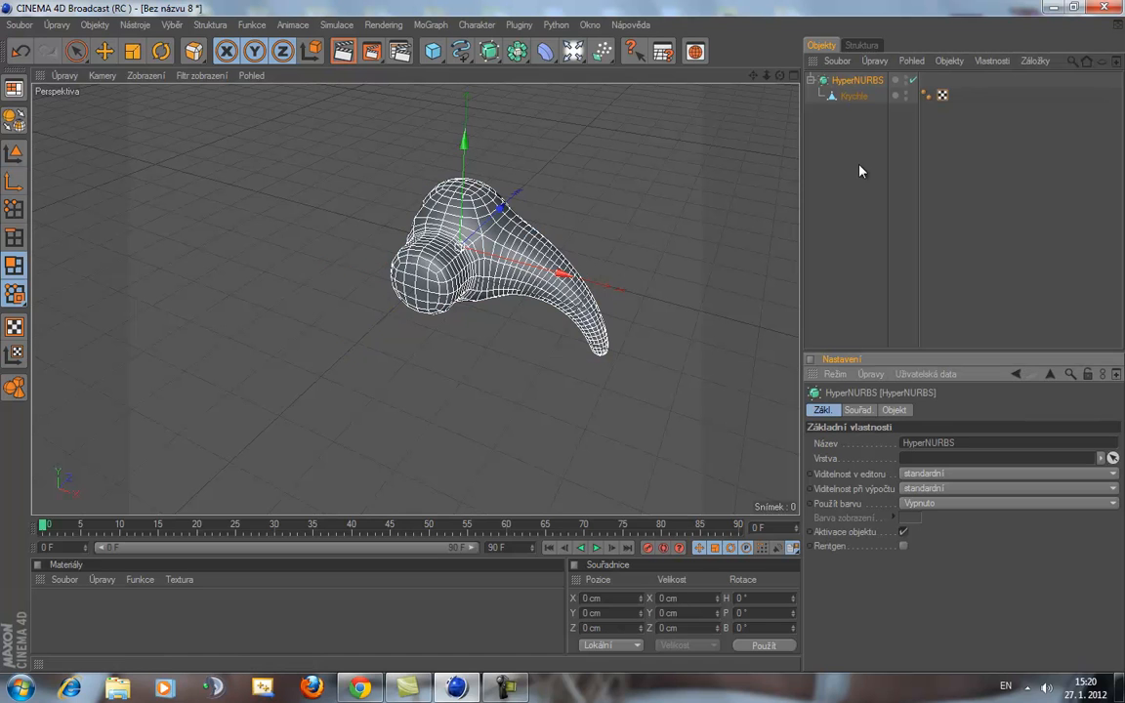
{"action": "left_click", "coordinate": [343, 51]}
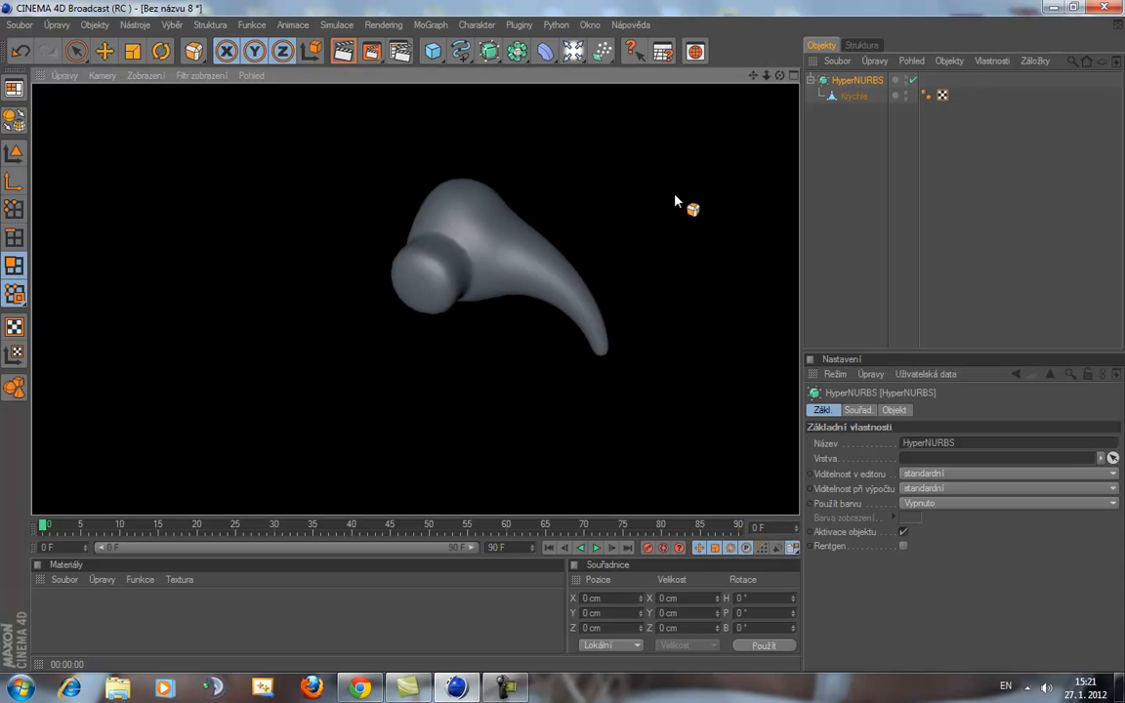
{"action": "left_click", "coordinate": [856, 83]}
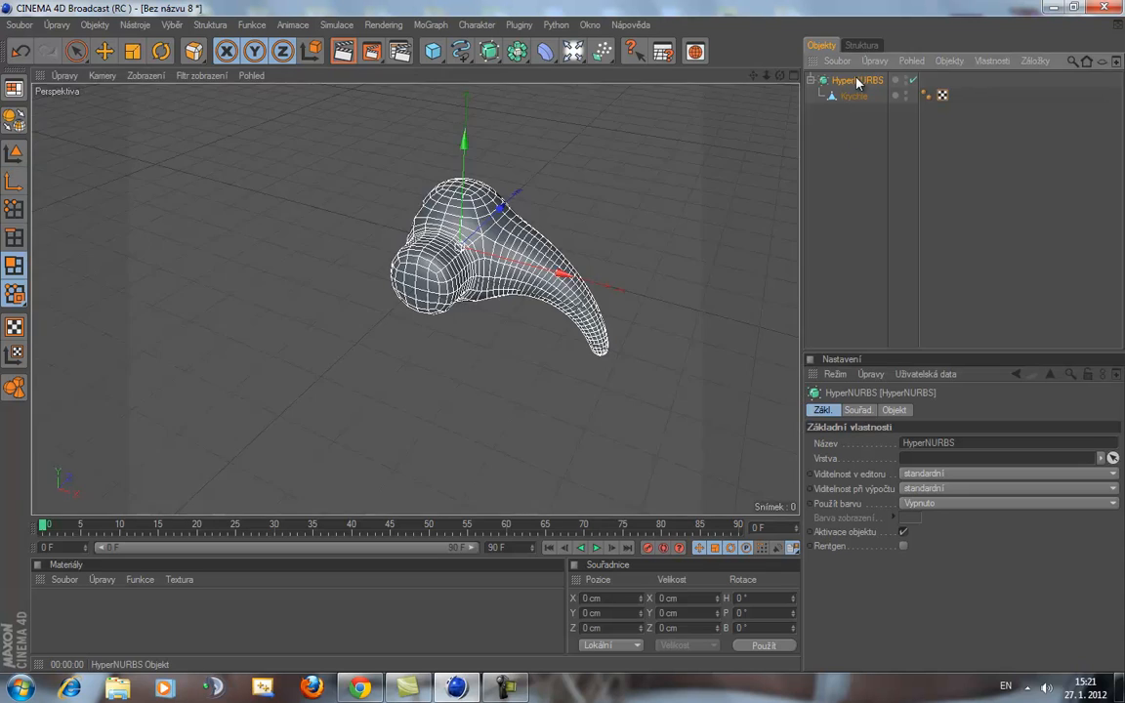
- Set the HyperNURBS editor subdivision (Segmentace v editoru) to 1 and render the viewport
{"action": "left_click", "coordinate": [894, 411]}
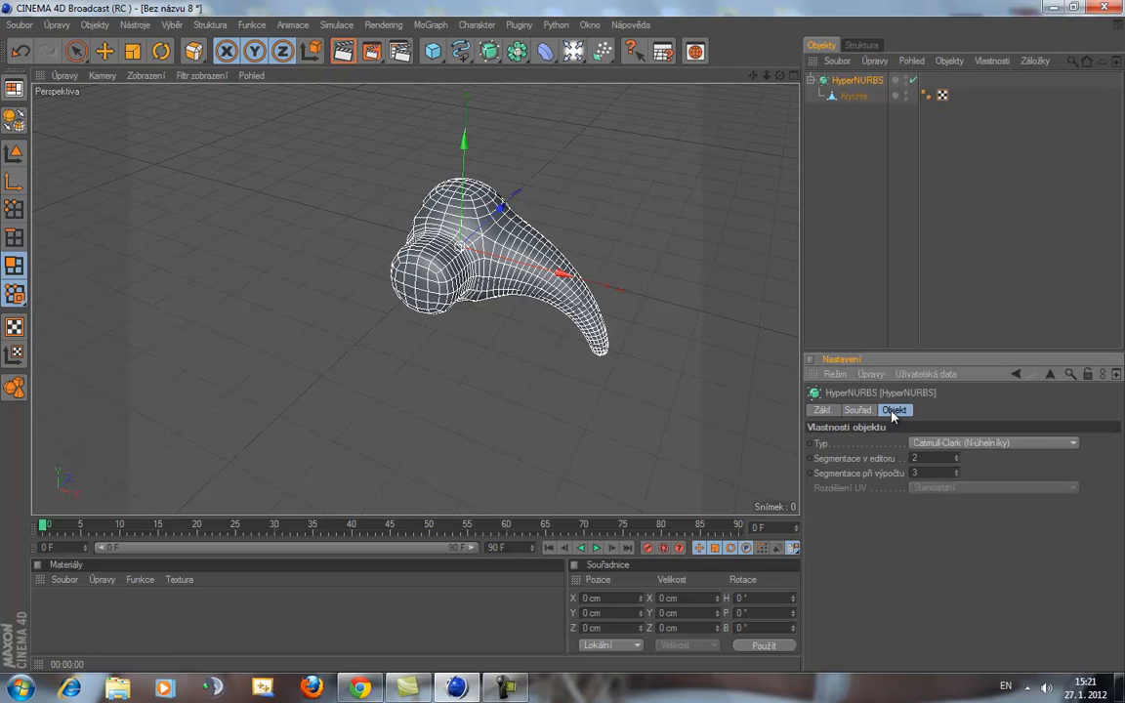
{"action": "left_click", "coordinate": [958, 461]}
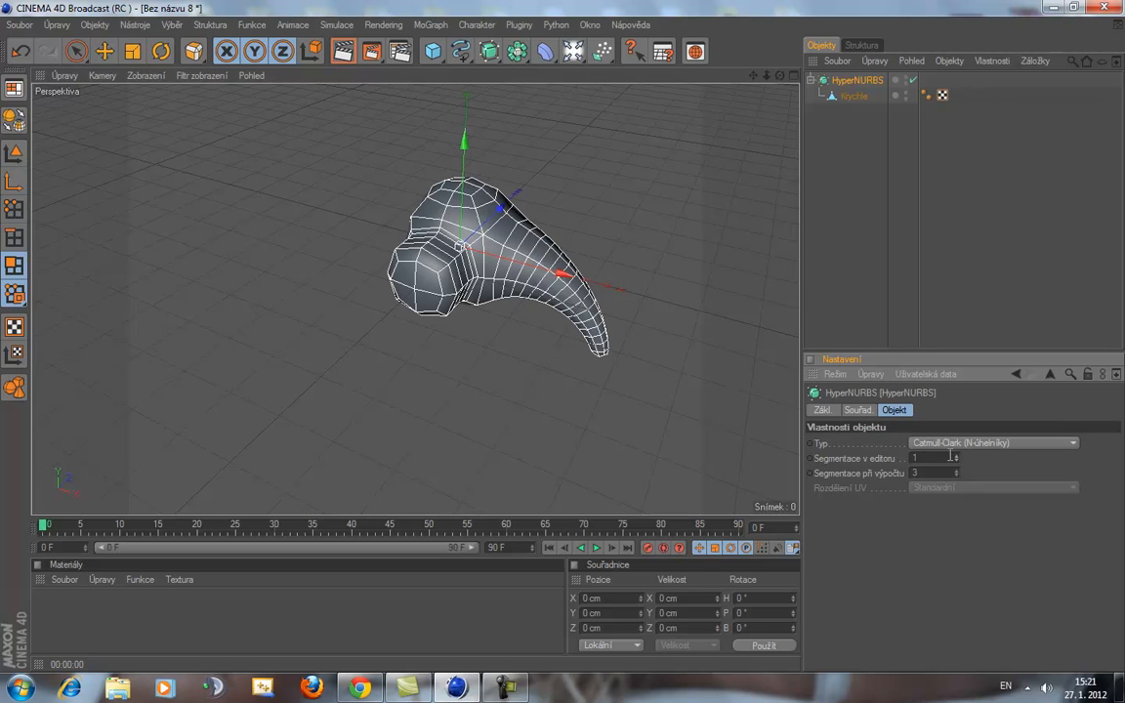
{"action": "left_click", "coordinate": [344, 52]}
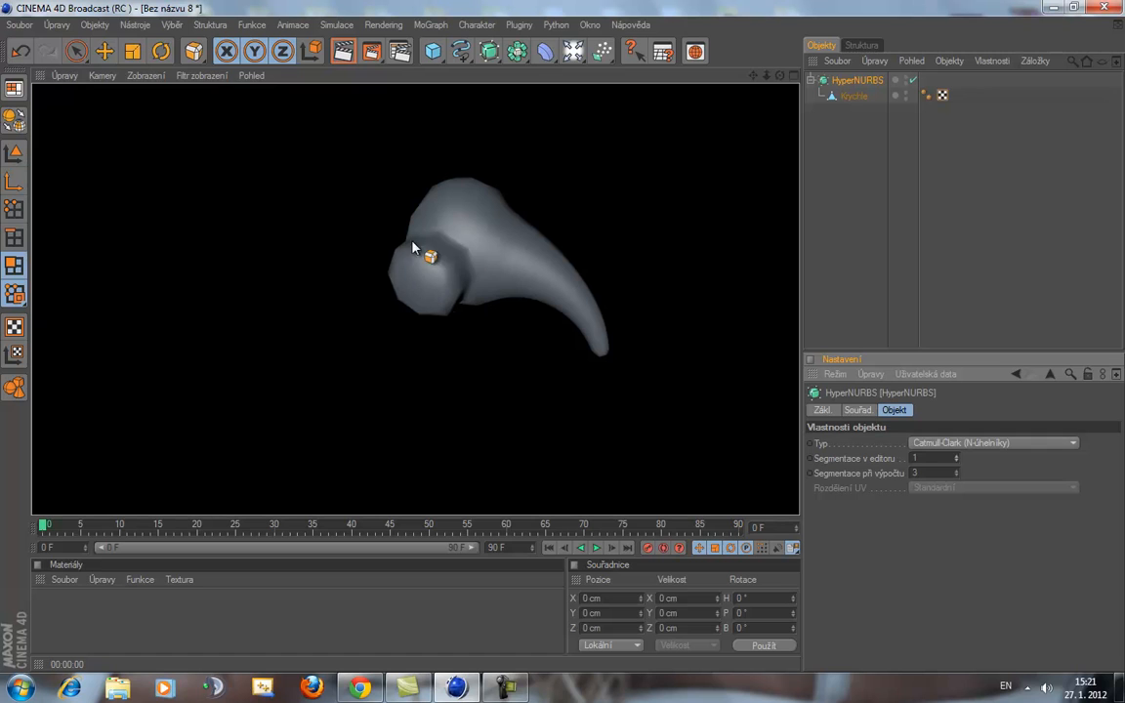
- Set the HyperNURBS editor subdivision to 4, render the viewport, and deselect all objects
{"action": "left_click", "coordinate": [956, 456]}
{"action": "left_click", "coordinate": [957, 456]}
{"action": "left_click", "coordinate": [956, 456]}
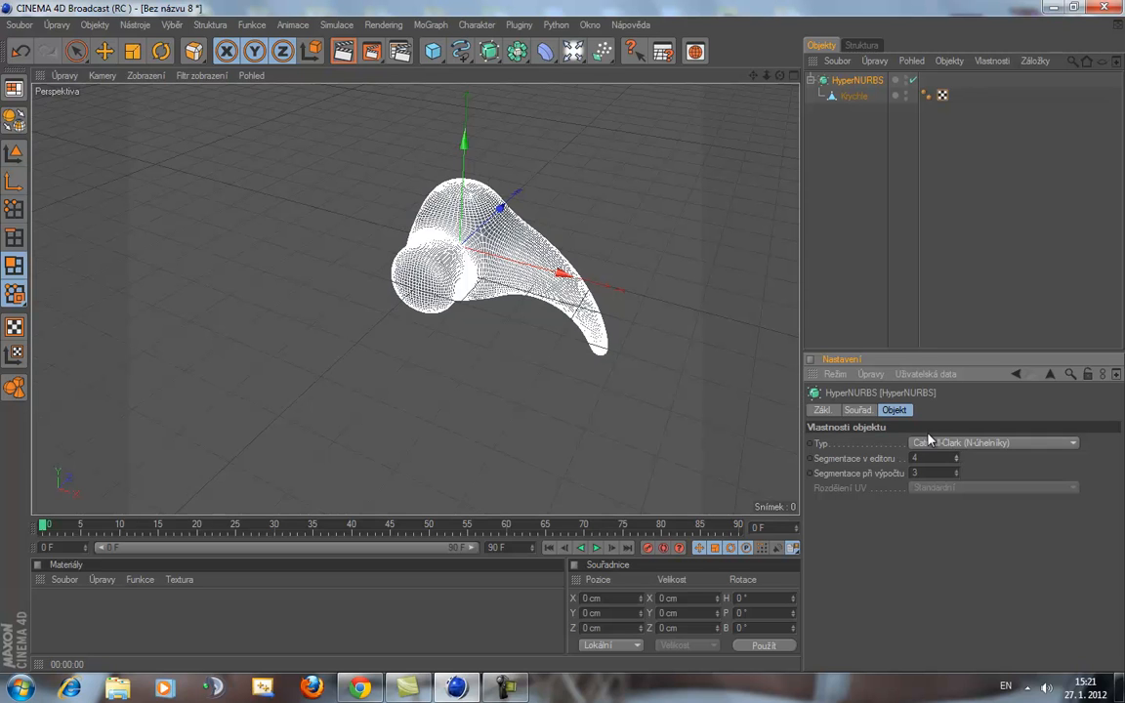
{"action": "left_click", "coordinate": [352, 57]}
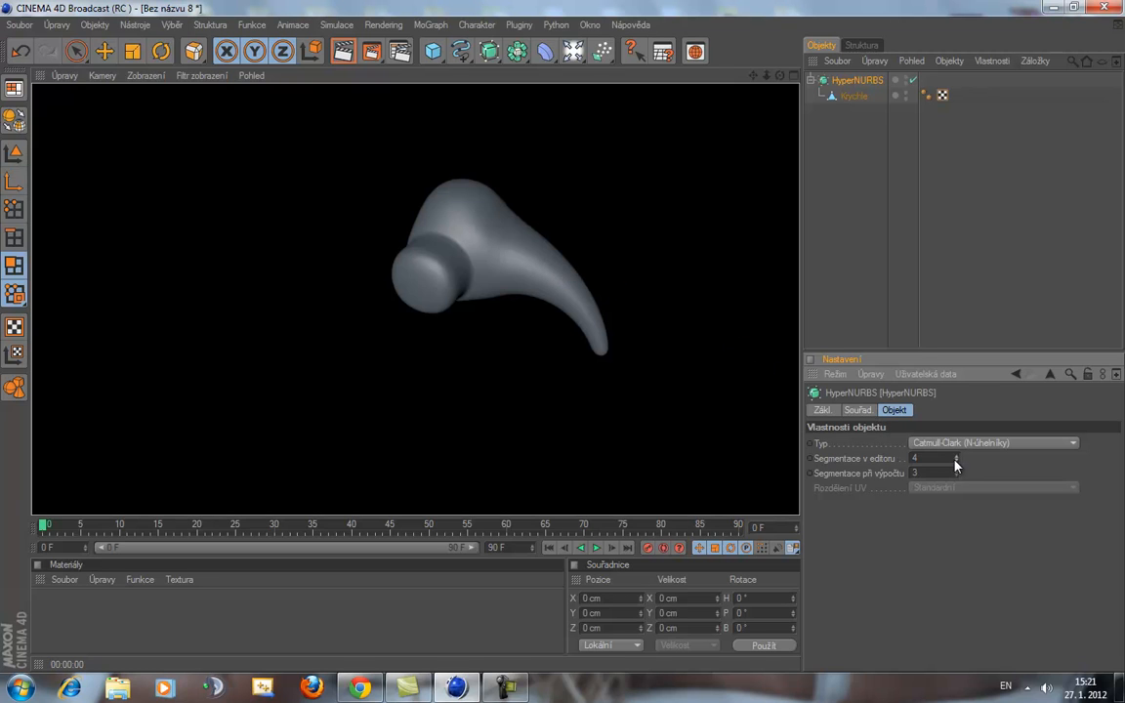
{"action": "left_click", "coordinate": [836, 277]}
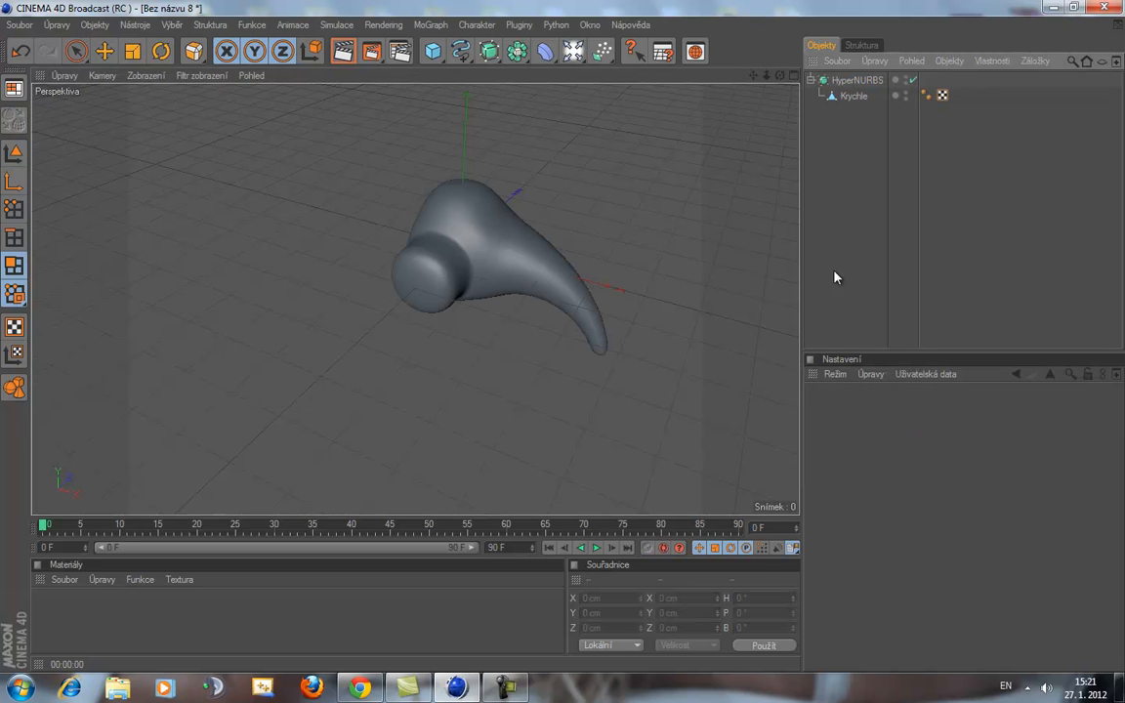